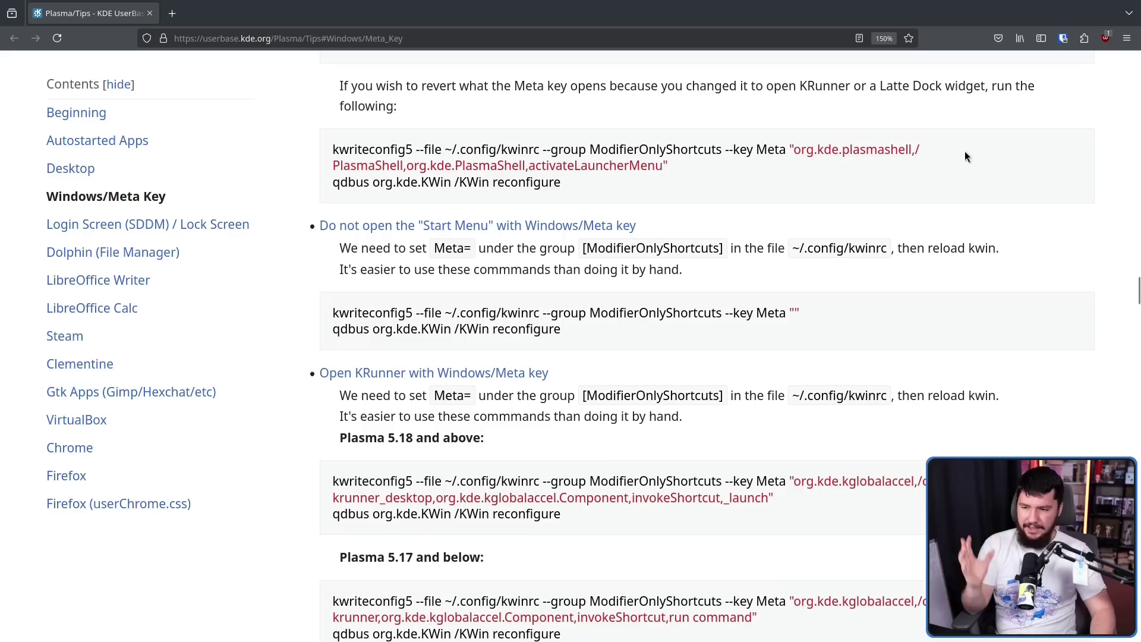
# Step: Highlight the kwinrc path, the Meta= entry and the kwriteconfig5 commands in the section on not opening the "Start Menu"
pyautogui.moveTo(885, 242); pyautogui.dragTo(794, 249)
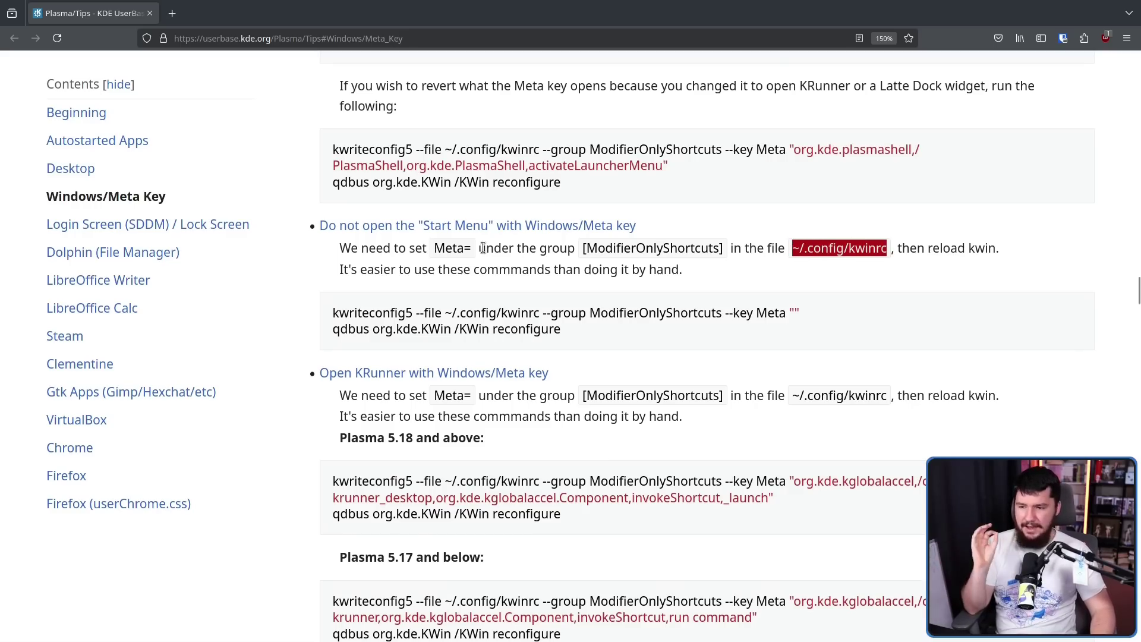
pyautogui.moveTo(435, 251); pyautogui.dragTo(477, 251)
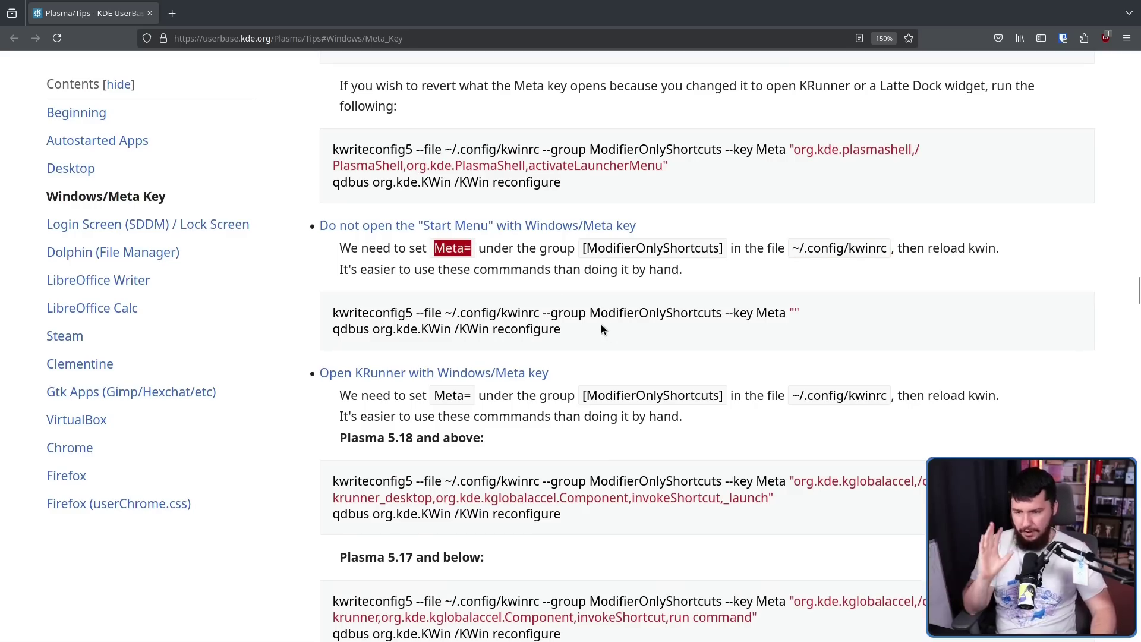
pyautogui.moveTo(562, 332); pyautogui.dragTo(326, 319)
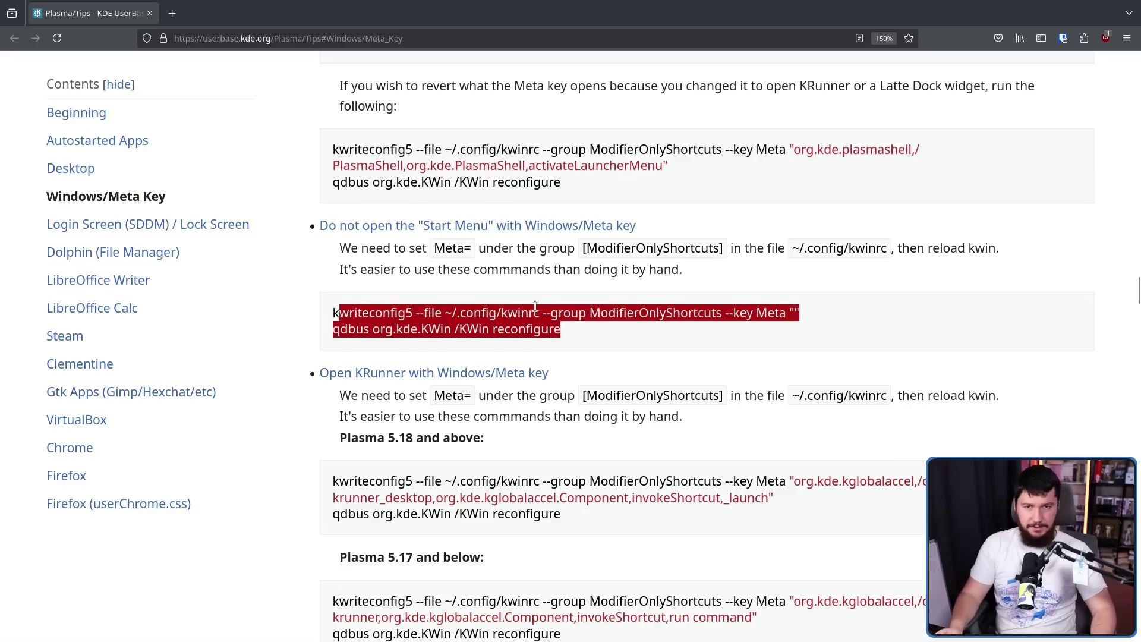
pyautogui.click(326, 315)
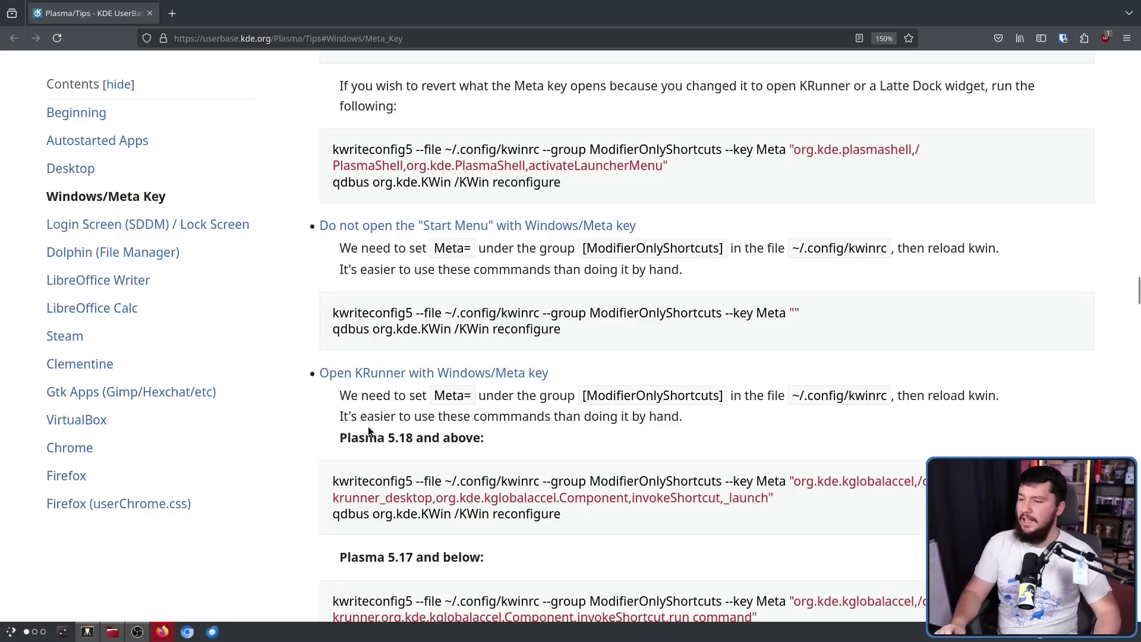
# Step: Minimize the browser, switch to System Settings, and open the keyboard Shortcuts page by searching for "short"
pyautogui.click(161, 634)
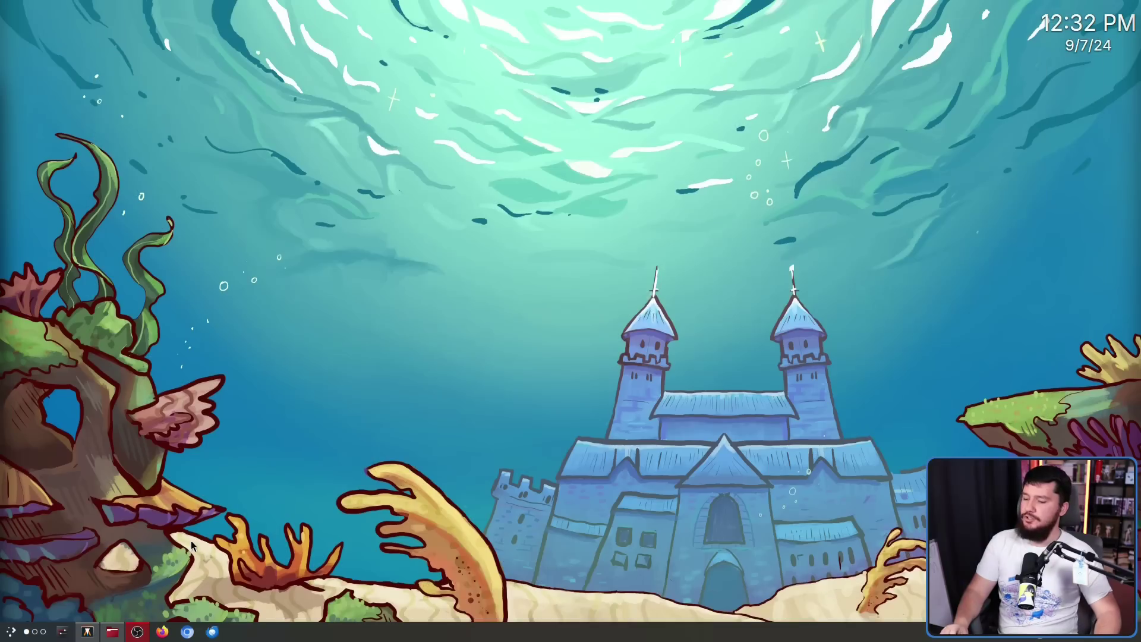
pyautogui.click(63, 632)
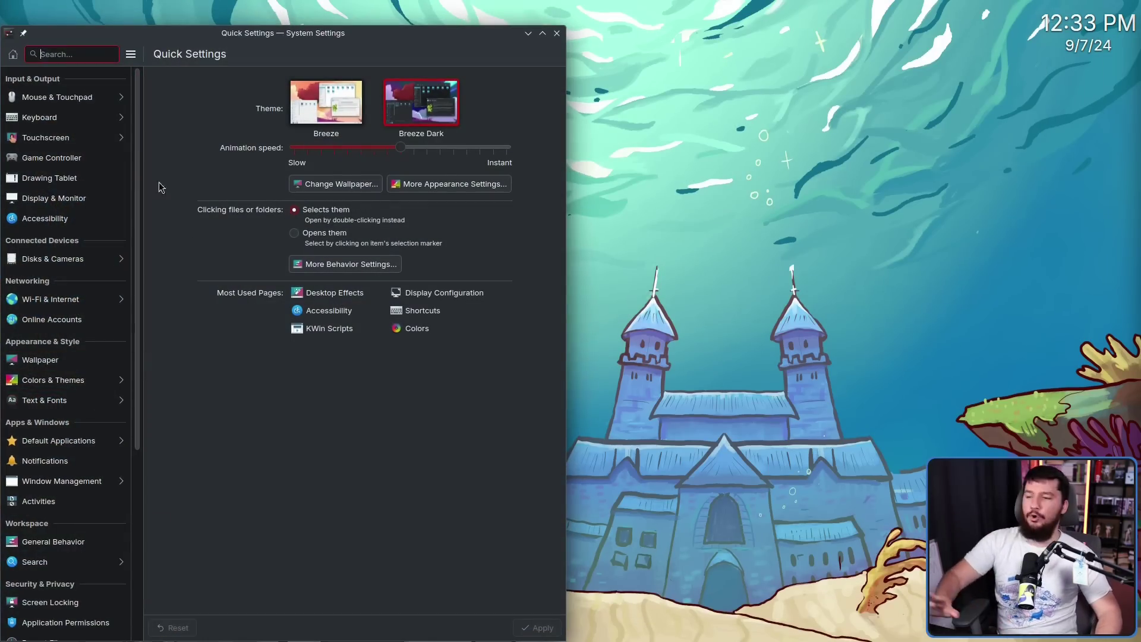
pyautogui.write('short')
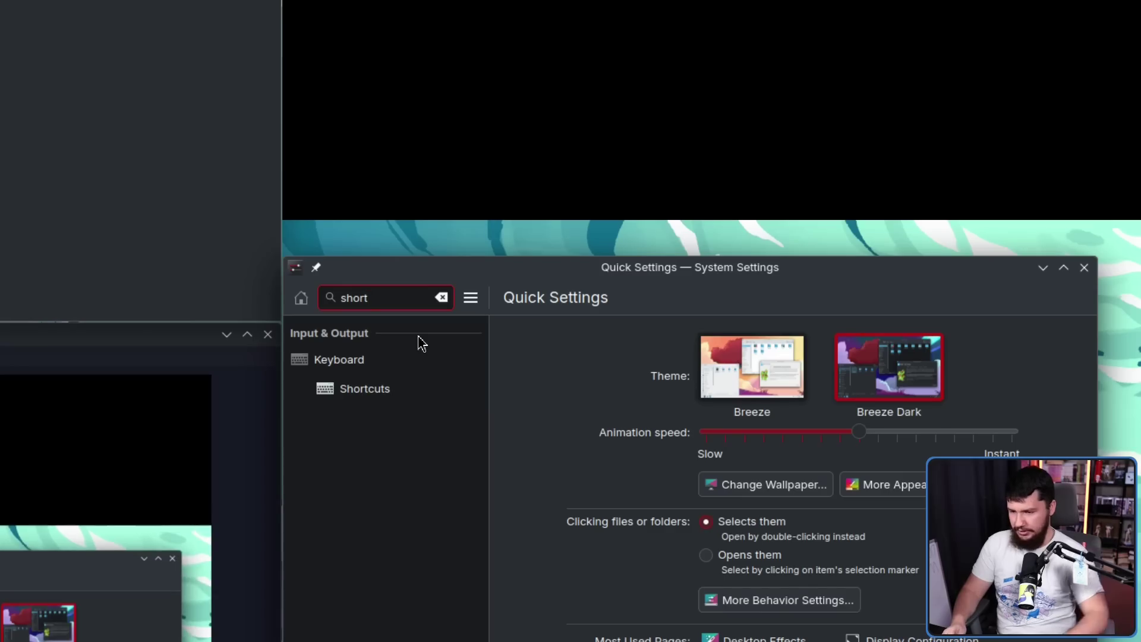
pyautogui.click(380, 392)
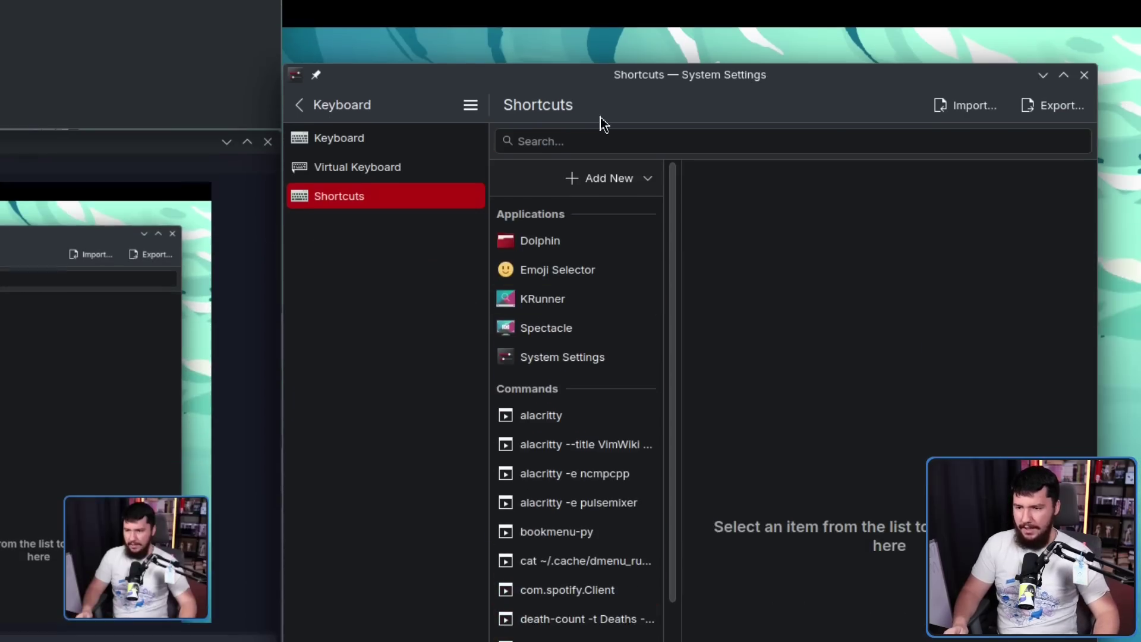
# Step: Search the shortcuts for "appli" and expand plasmashell's Activate Application Launcher entry
pyautogui.click(578, 136)
pyautogui.write('appli')
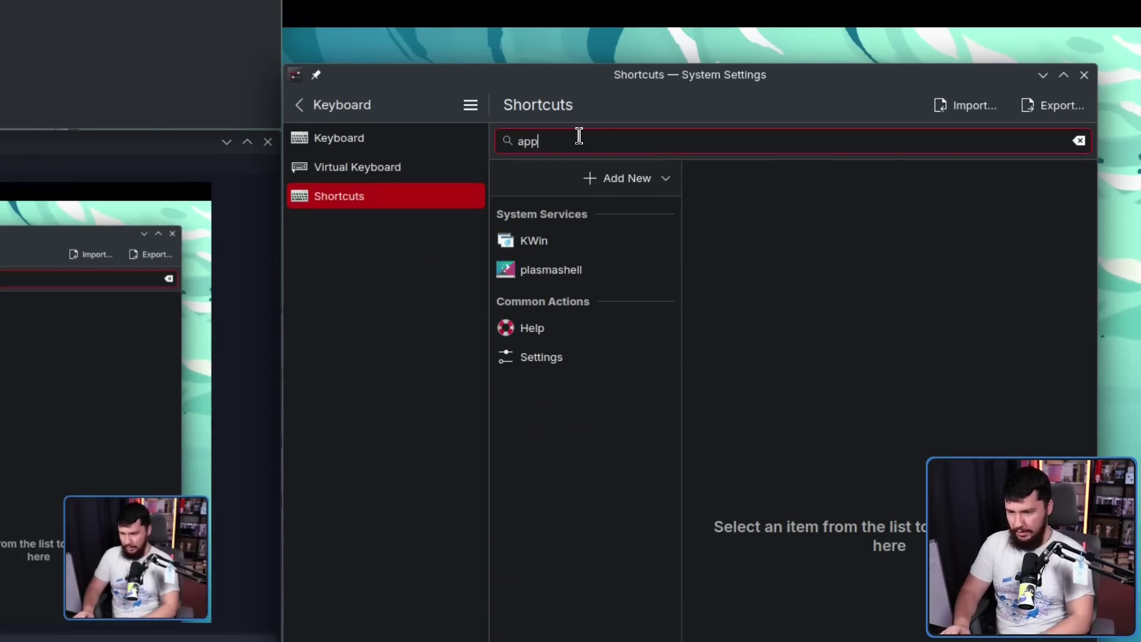
pyautogui.click(570, 270)
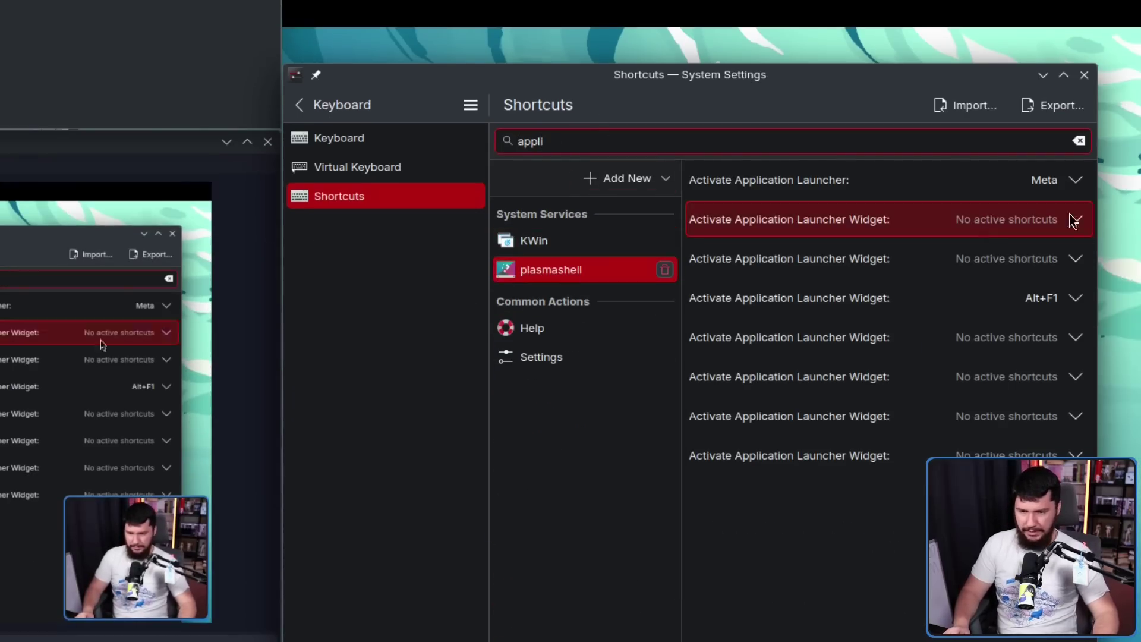
pyautogui.click(1019, 182)
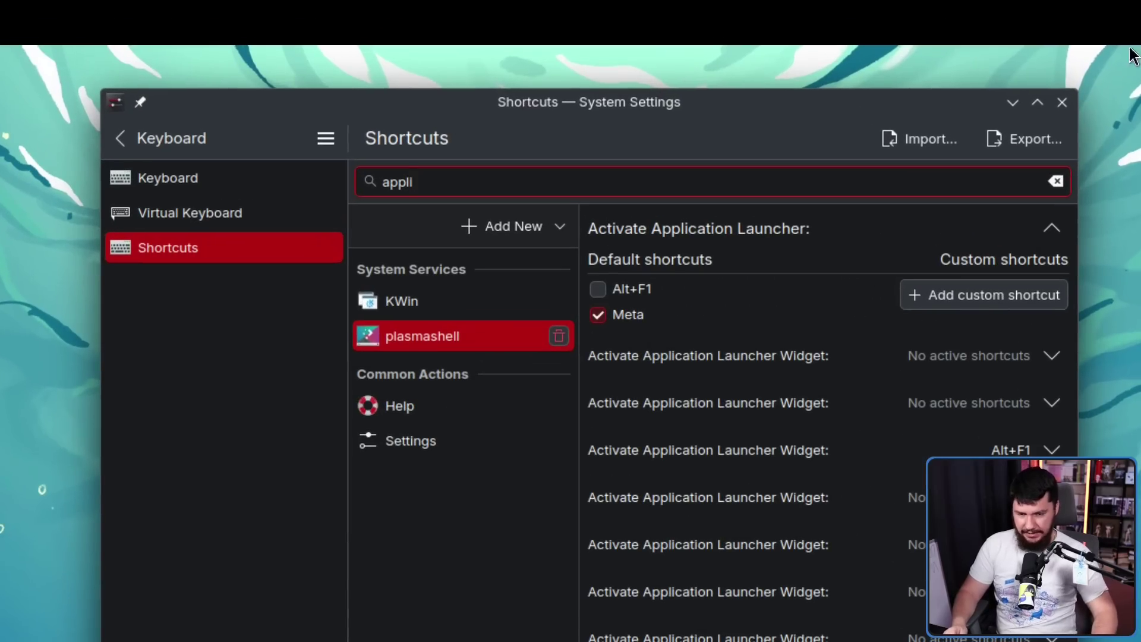
# Step: Clear the shortcut search and examine the full list, including Spectacle's shortcuts, the custom commands and the system services
pyautogui.click(1056, 182)
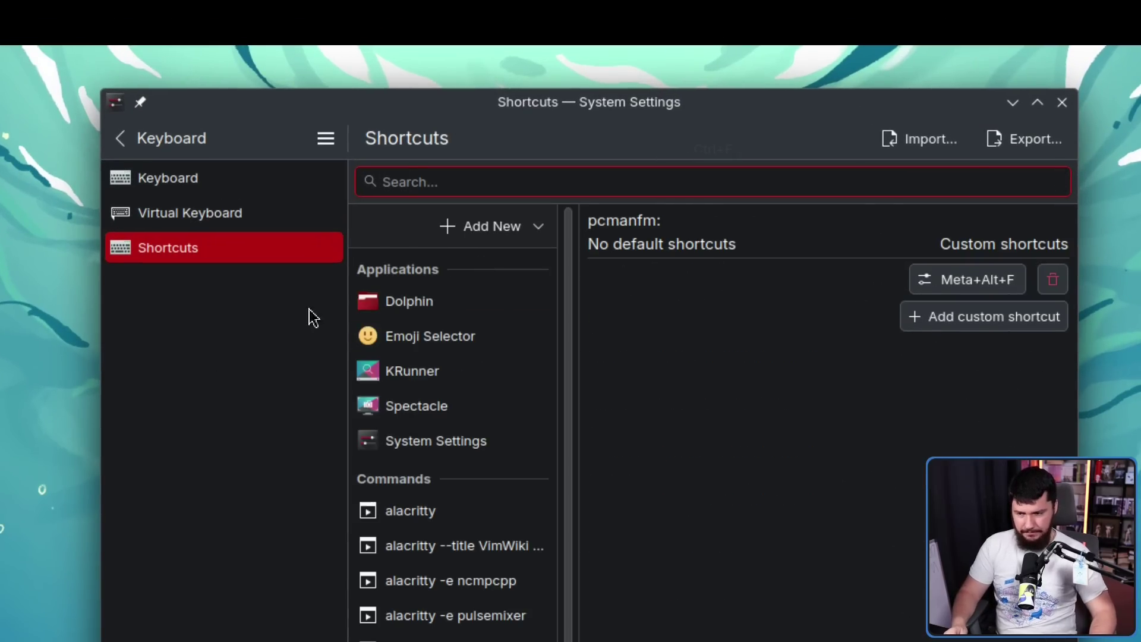
pyautogui.scroll(-3, 479, 385)
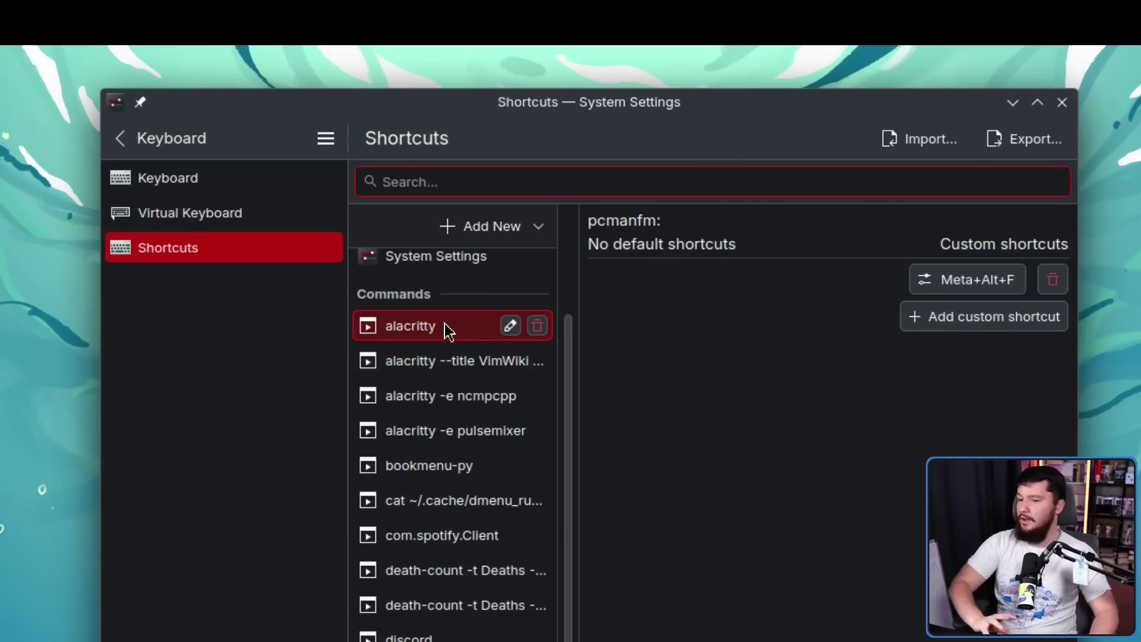
pyautogui.scroll(2, 482, 365)
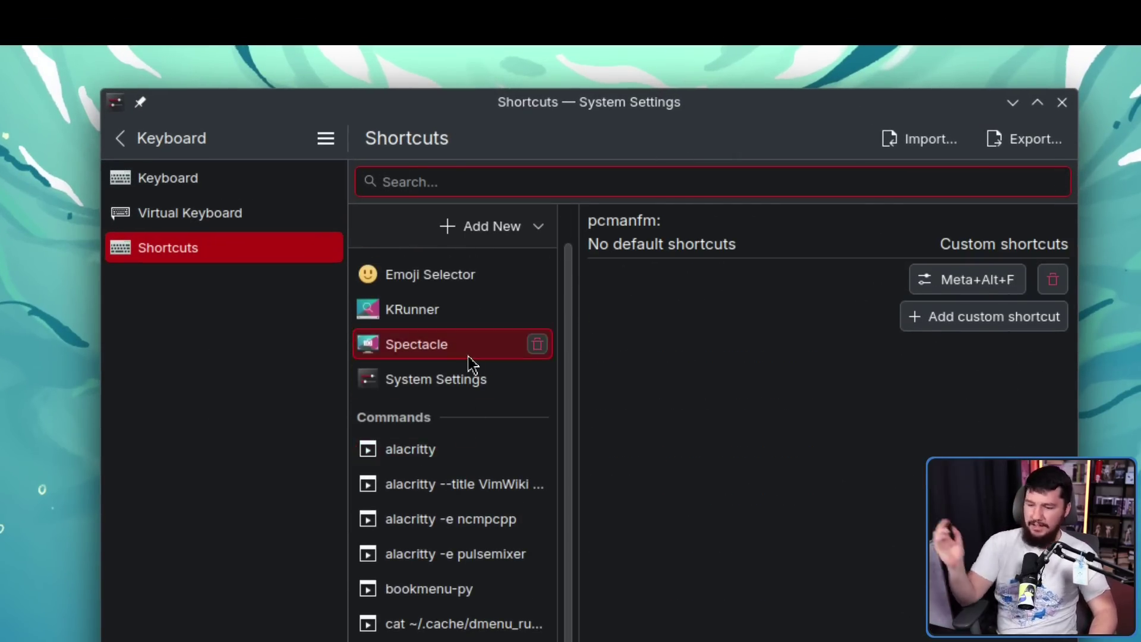
pyautogui.click(445, 348)
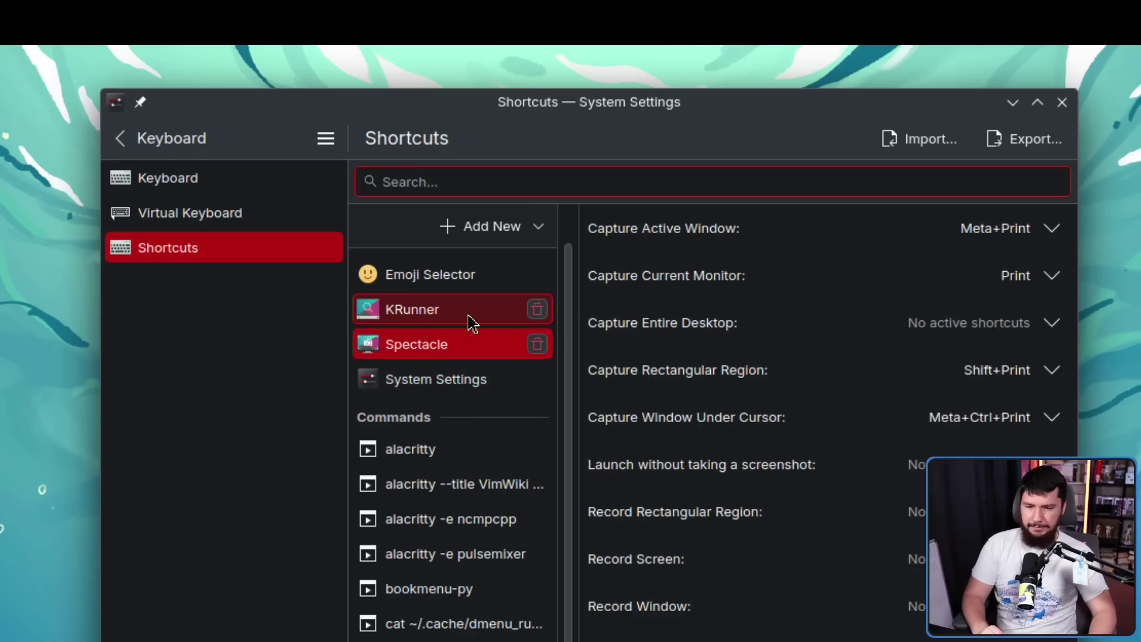
pyautogui.scroll(-2, 446, 313)
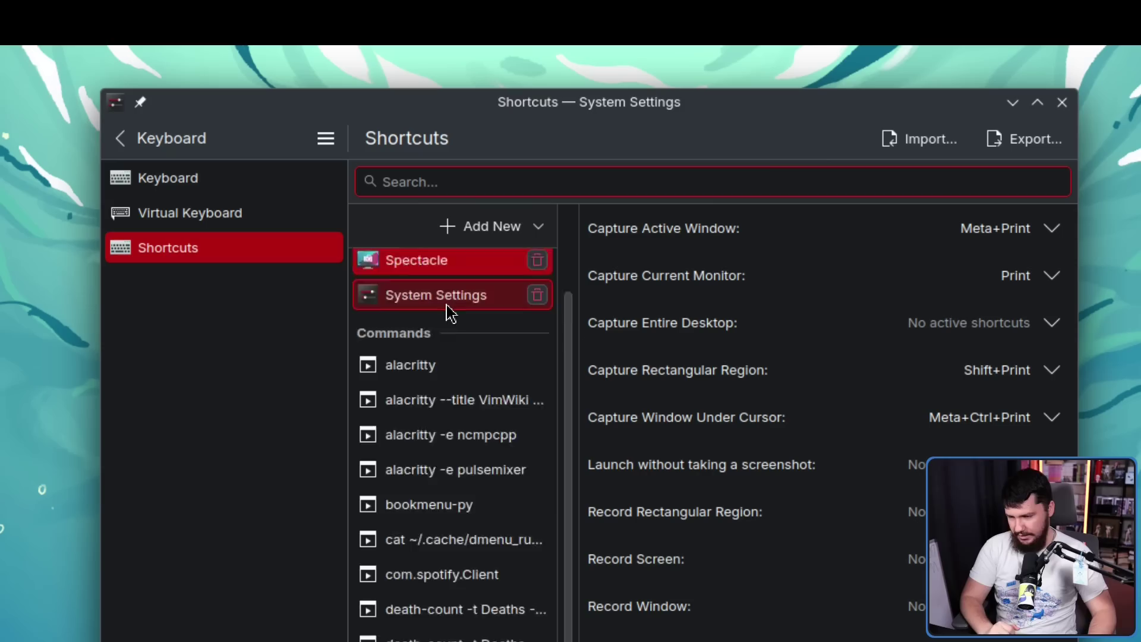
pyautogui.scroll(3, 455, 311)
pyautogui.scroll(1, 457, 308)
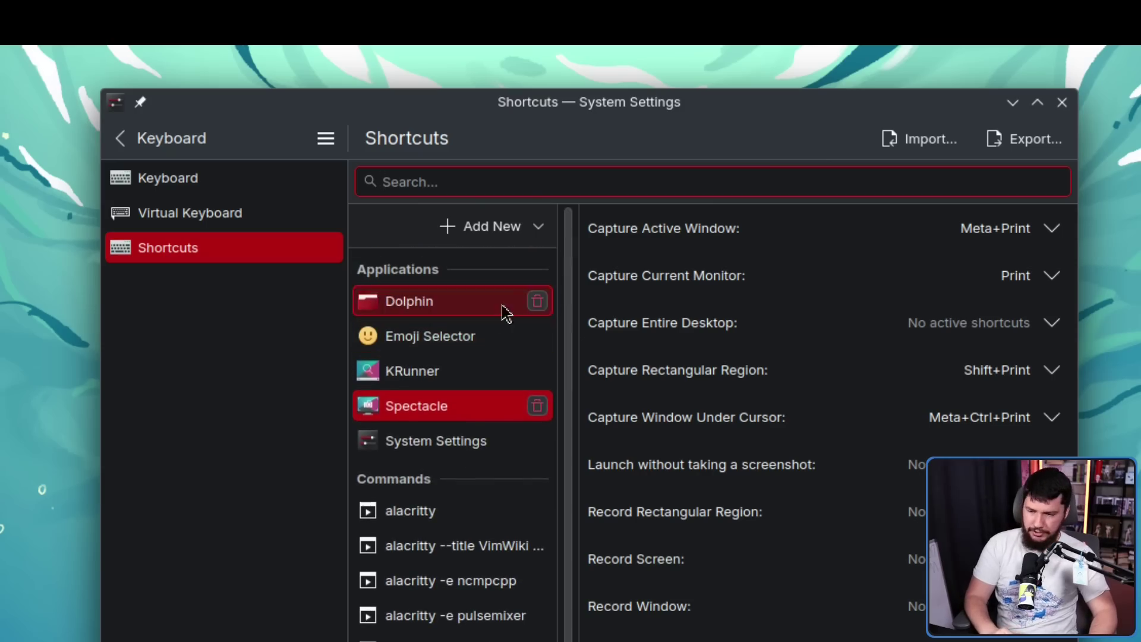
pyautogui.moveTo(569, 289); pyautogui.dragTo(580, 433)
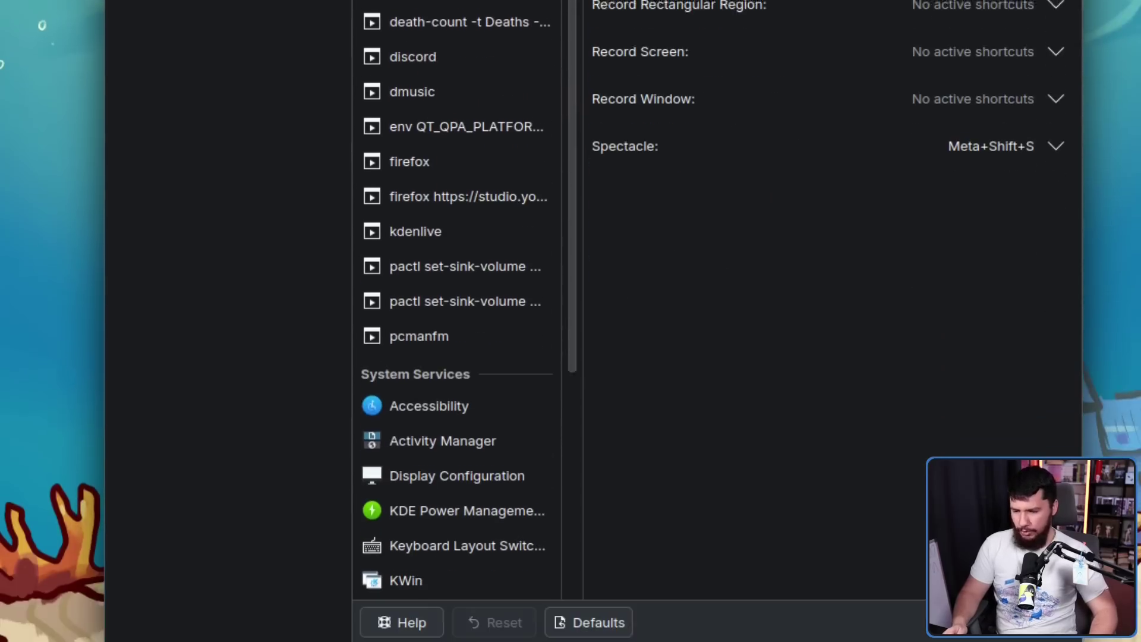
pyautogui.scroll(-5, 536, 265)
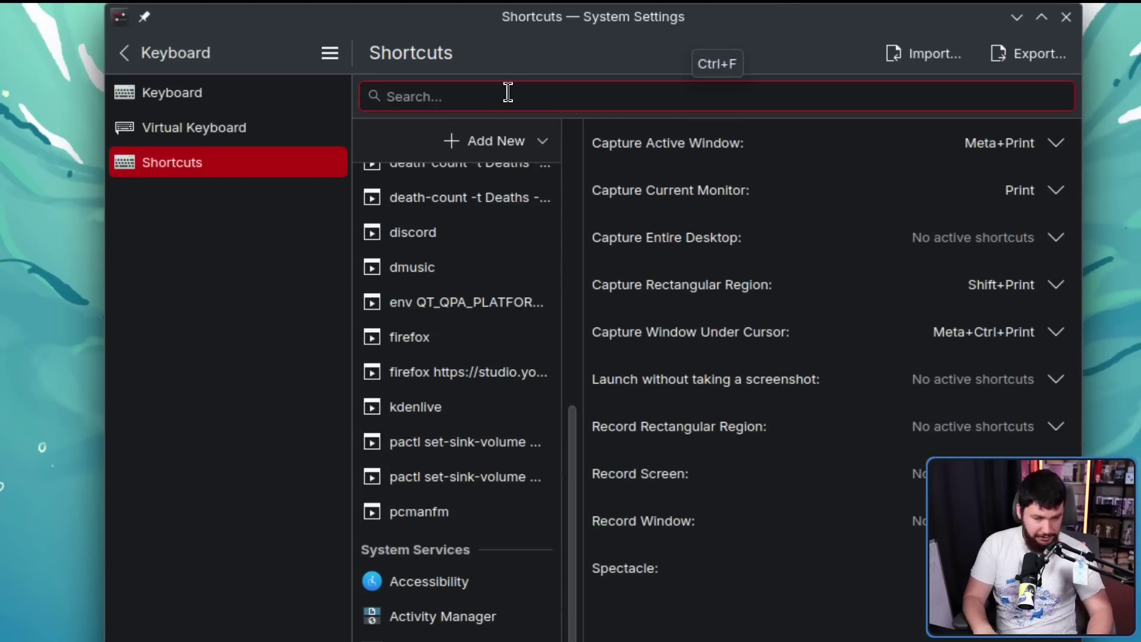
# Step: Search for "over", set the custom shortcut of KWin's Toggle Overview to Meta, accept the reassignment, and try it out
pyautogui.write('over')
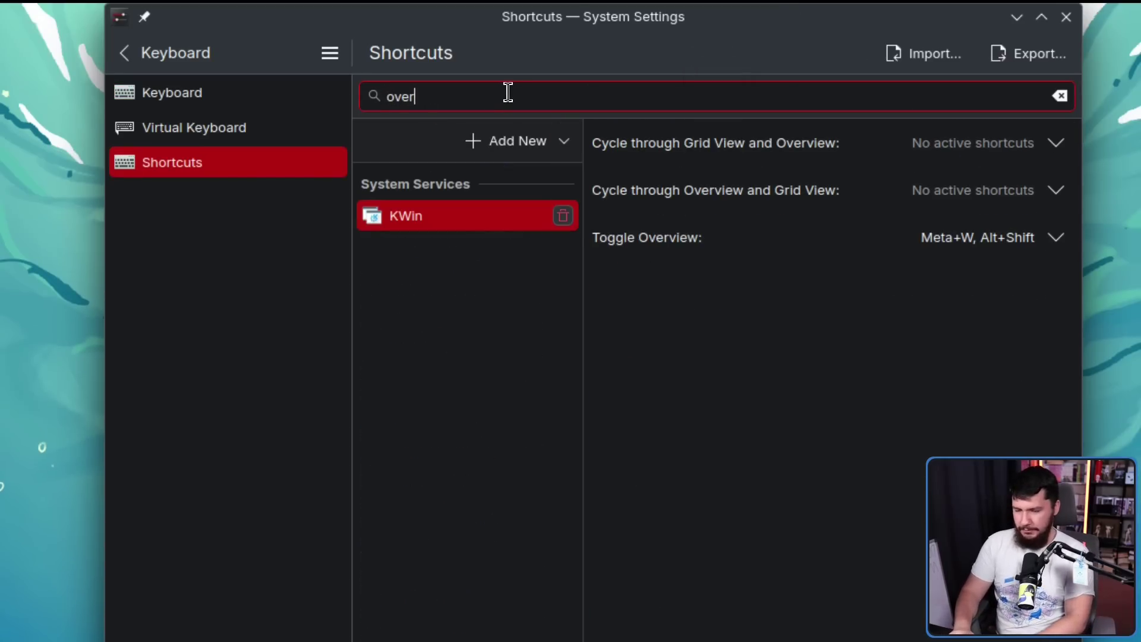
pyautogui.click(979, 239)
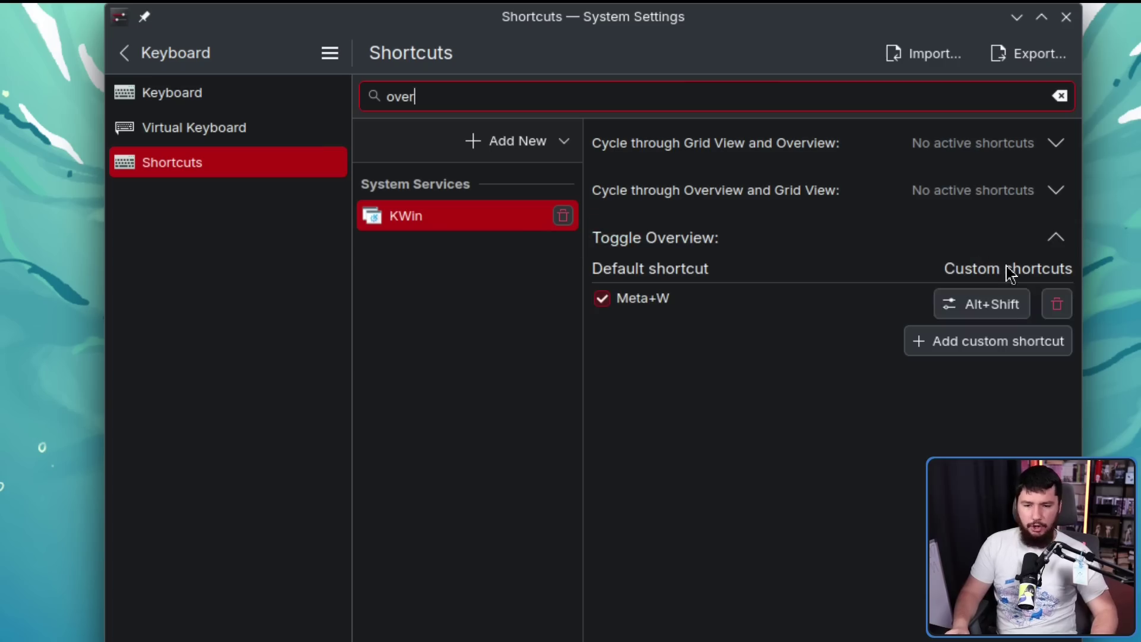
pyautogui.click(996, 317)
pyautogui.press('super')
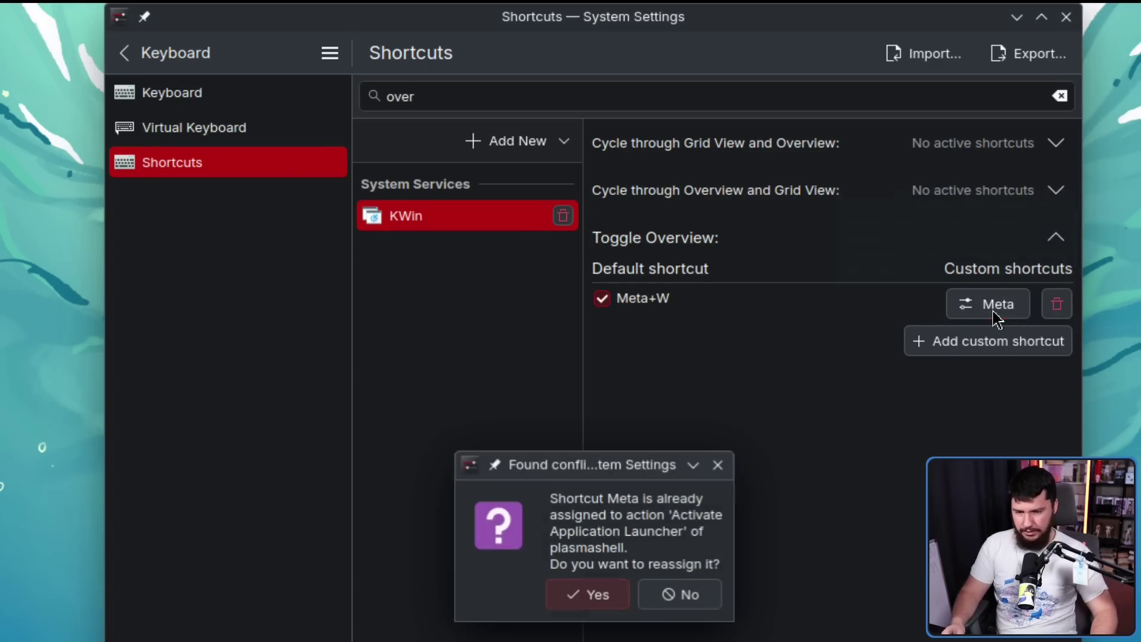
pyautogui.click(587, 575)
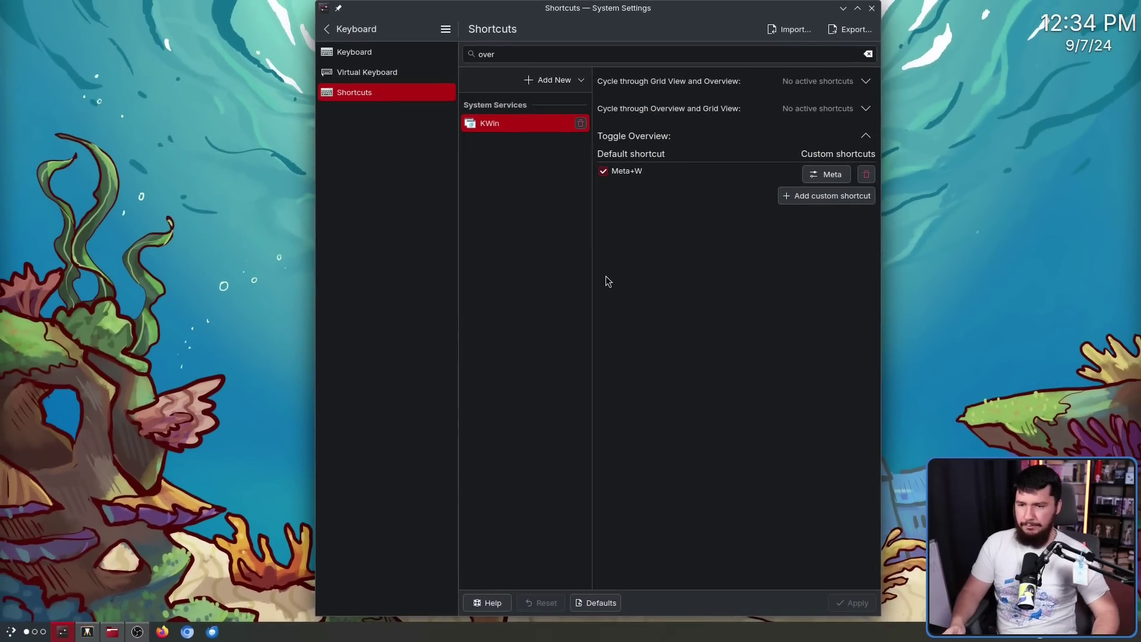
pyautogui.press('super')
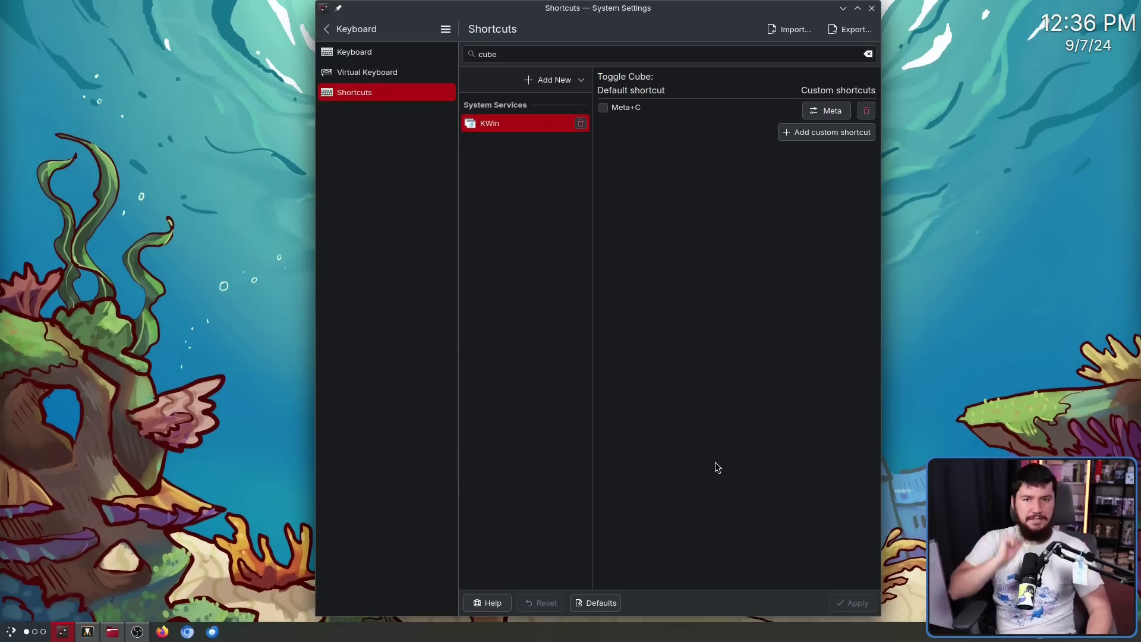
# Step: Trigger the desktop cube with its Meta shortcut, rotate it around the virtual desktops, and return to the desktop showing System Settings
pyautogui.press('super')
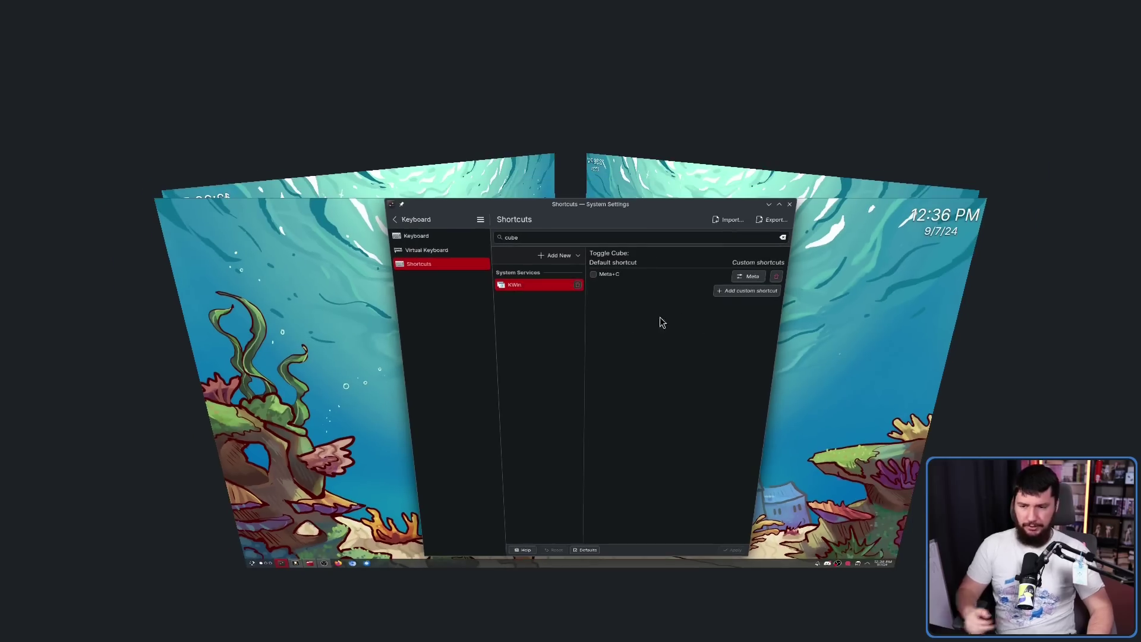
pyautogui.moveTo(483, 332); pyautogui.dragTo(984, 259)
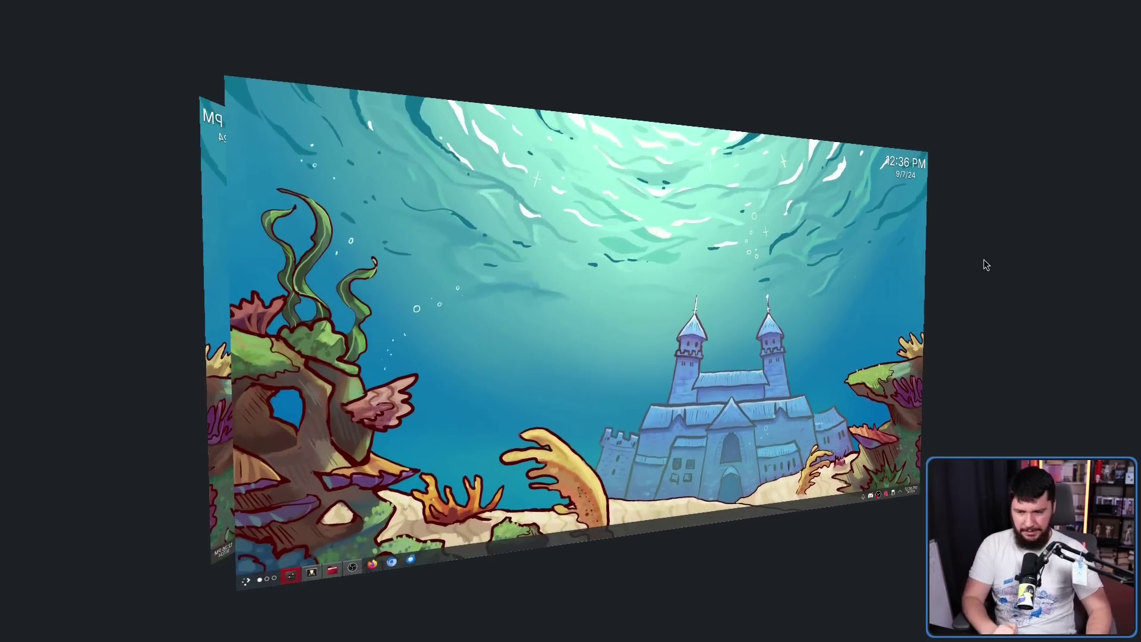
pyautogui.moveTo(426, 250); pyautogui.dragTo(871, 231)
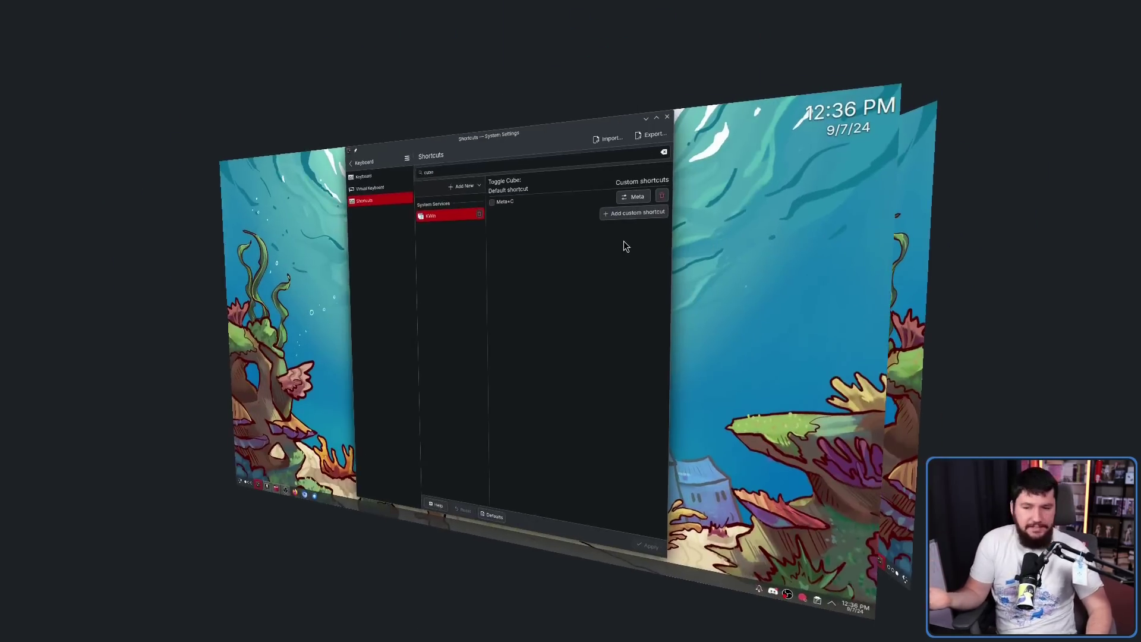
pyautogui.click(624, 241)
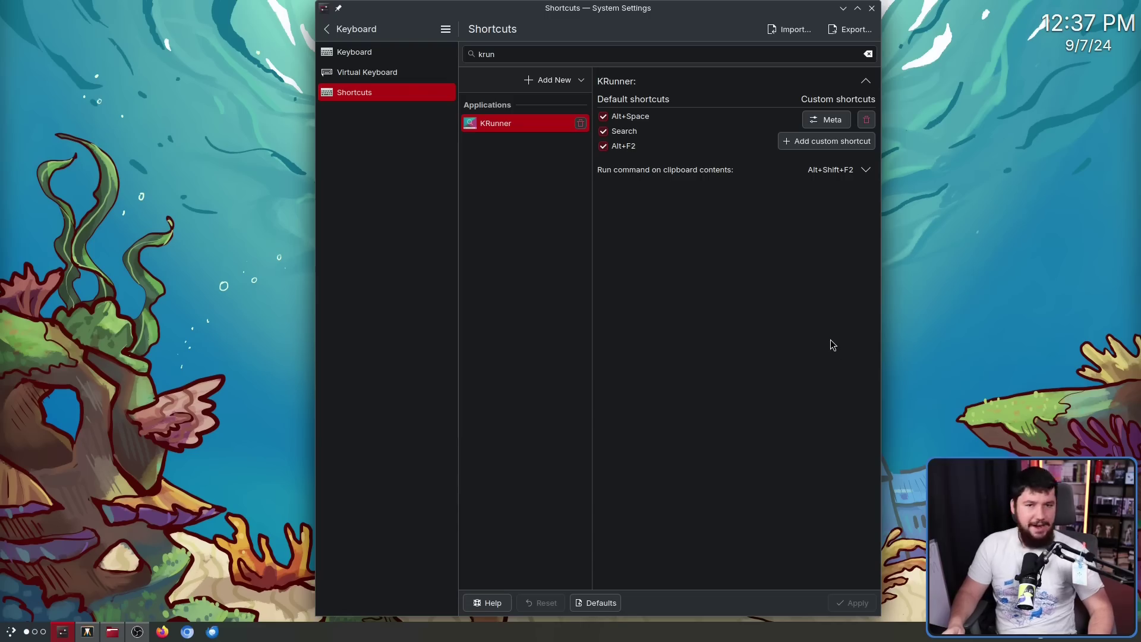
# Step: Test the Meta shortcut assigned to KRunner, dismissing the command launcher and the KRunner search bar after each opens
pyautogui.press('super')
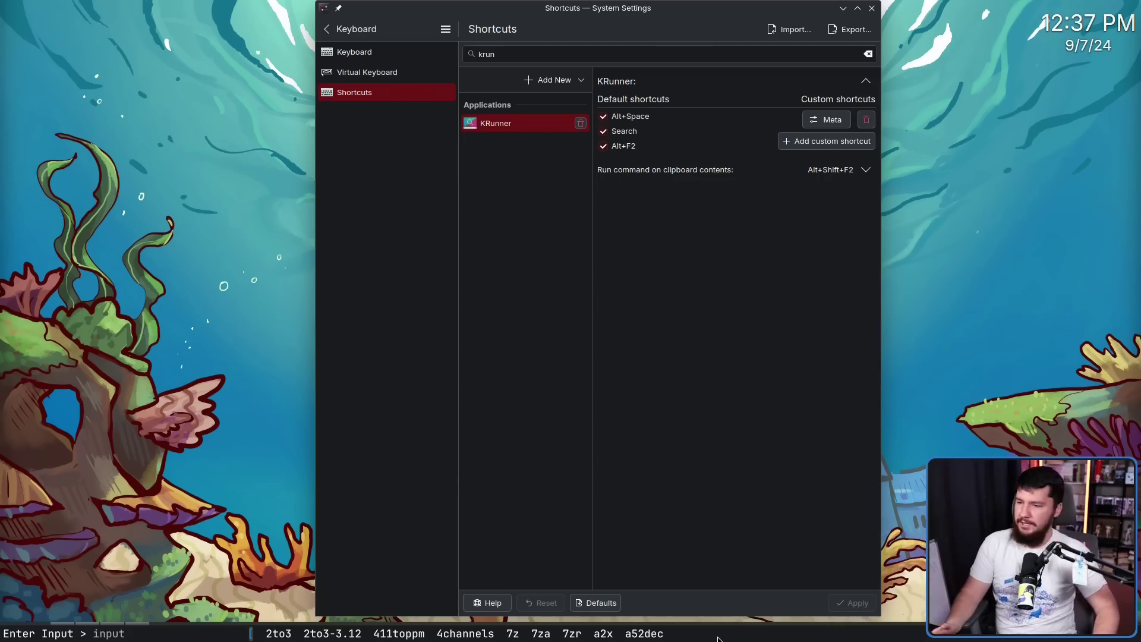
pyautogui.press('Escape')
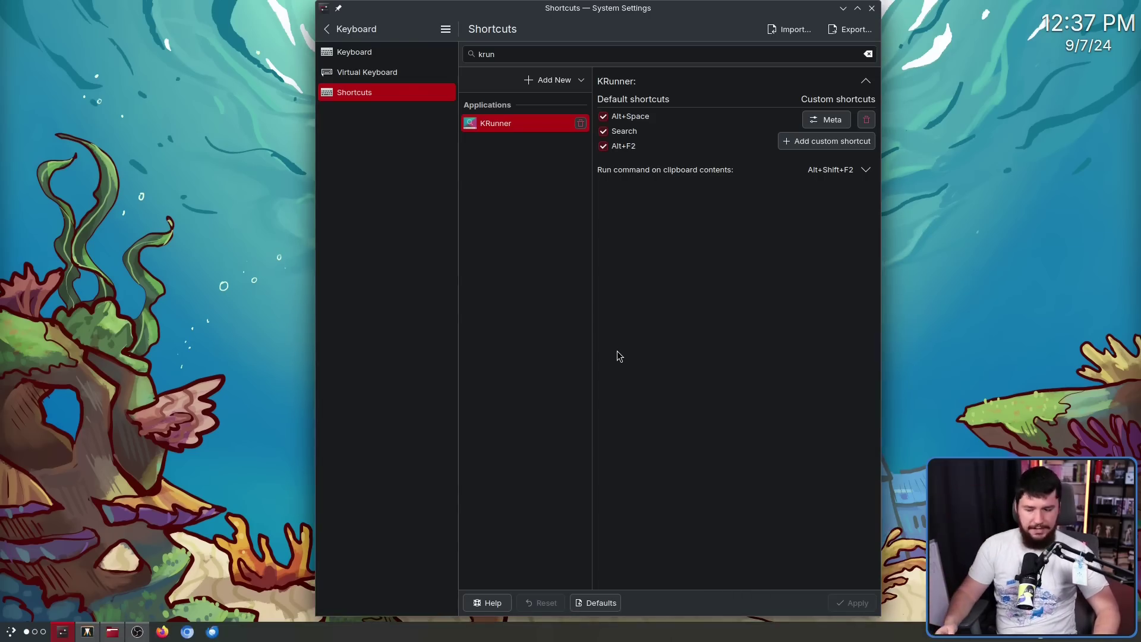
pyautogui.press('super')
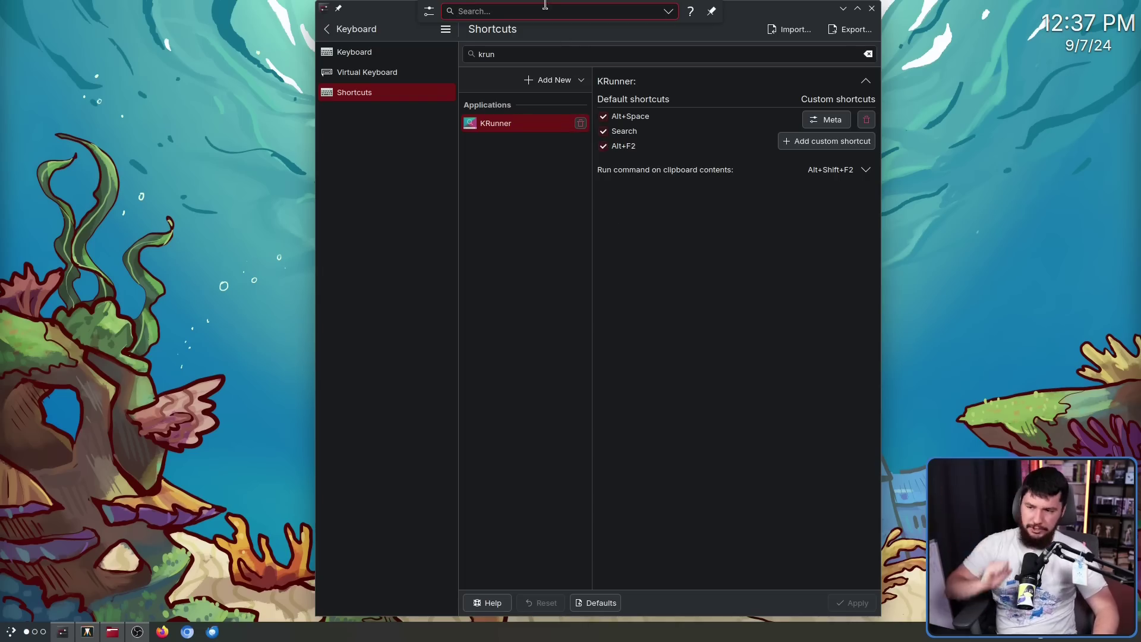
pyautogui.click(531, 28)
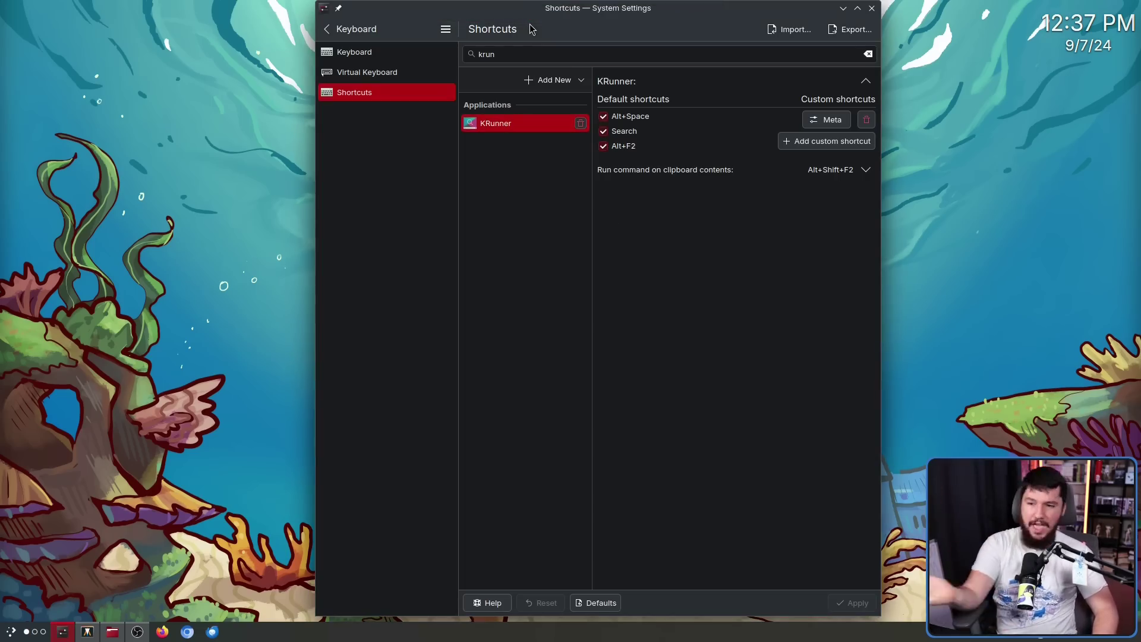
pyautogui.press('super')
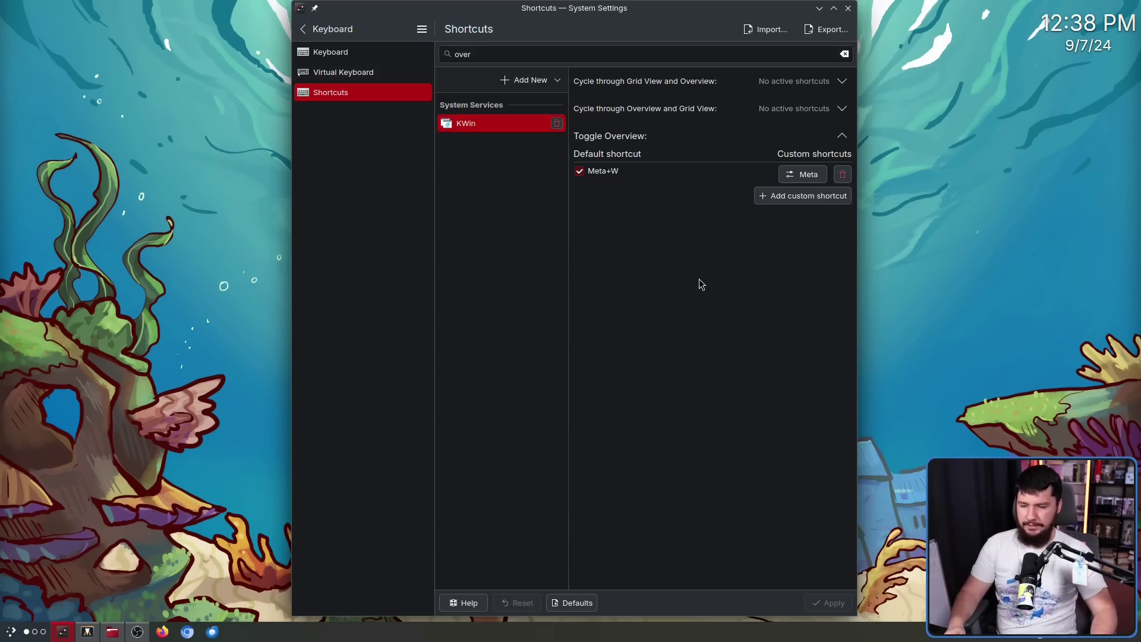
# Step: Open the command input launcher while Toggle Overview is bound to Meta, and dismiss it
pyautogui.press('super')
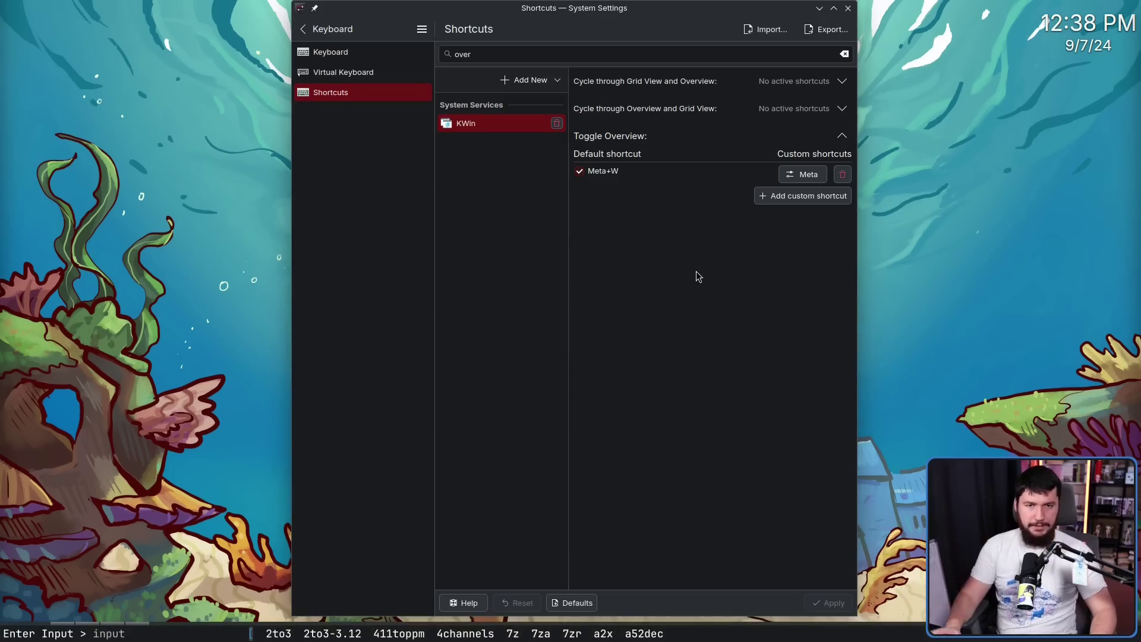
pyautogui.press('Escape')
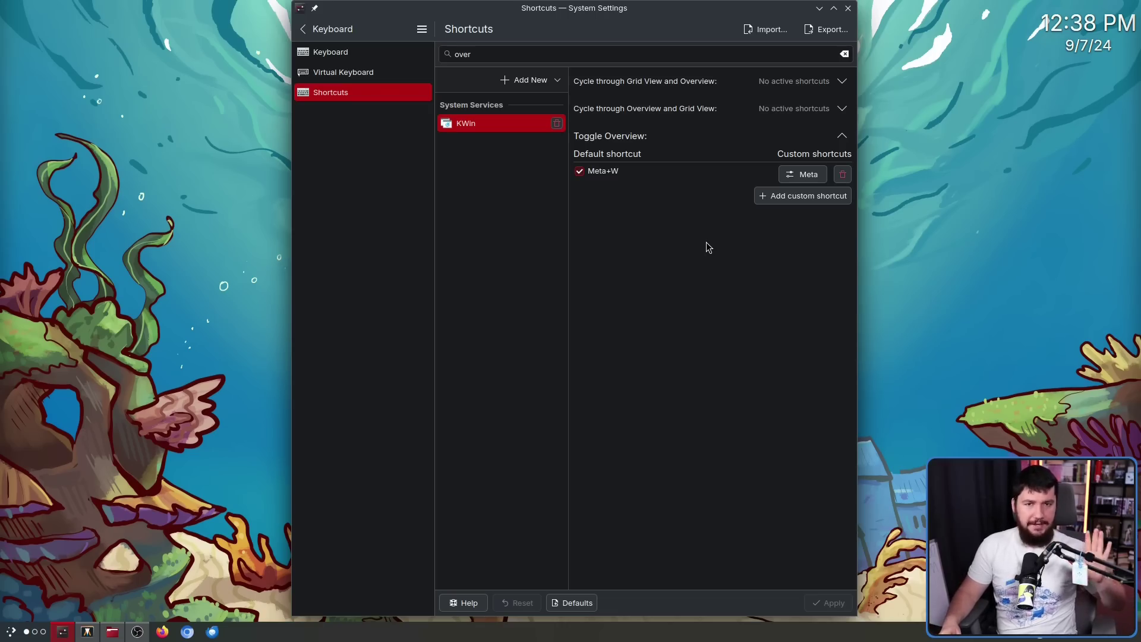
# Step: Test the Overview and command launcher bindings, leaving the Overview, dismissing the launcher, and reopening the Overview
pyautogui.press('super')
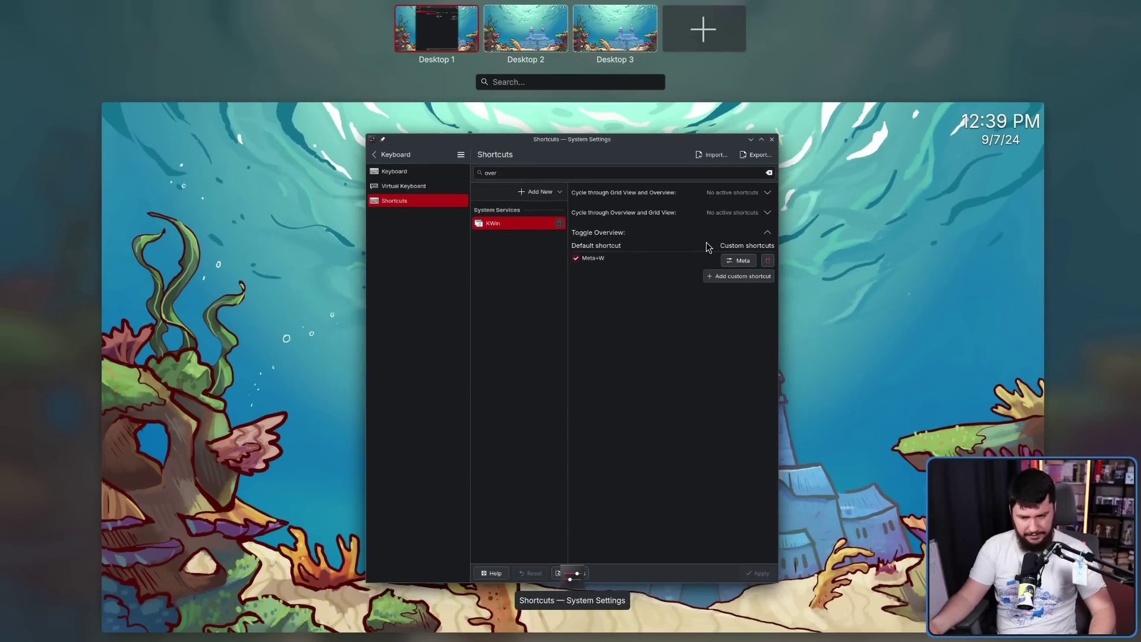
pyautogui.click(708, 243)
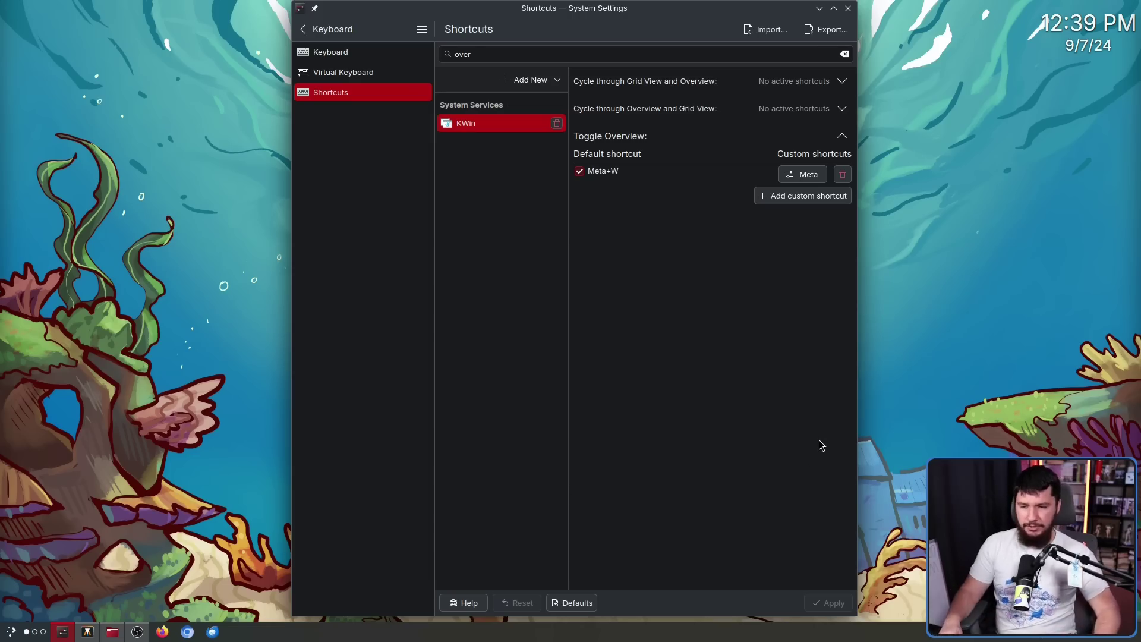
pyautogui.press('super+d')
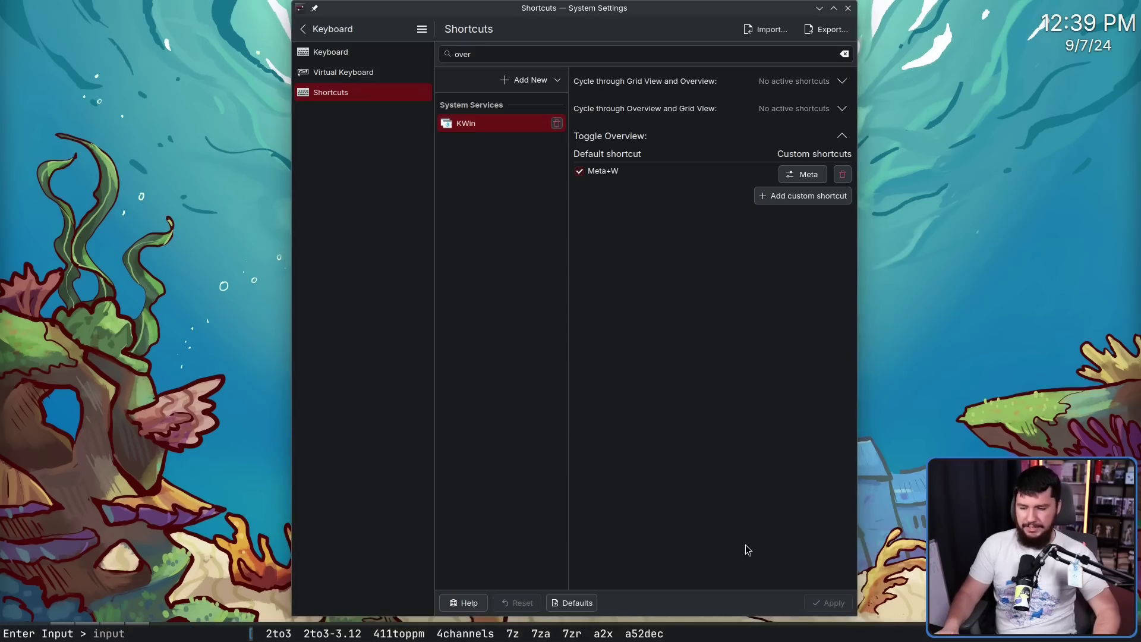
pyautogui.press('Escape')
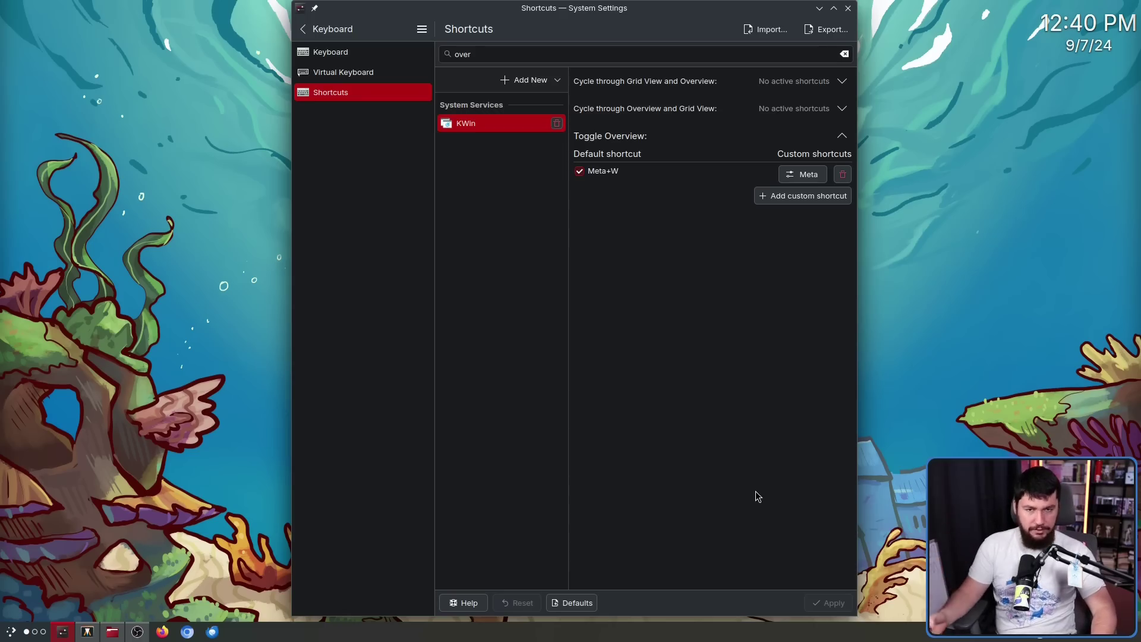
pyautogui.press('super+w')
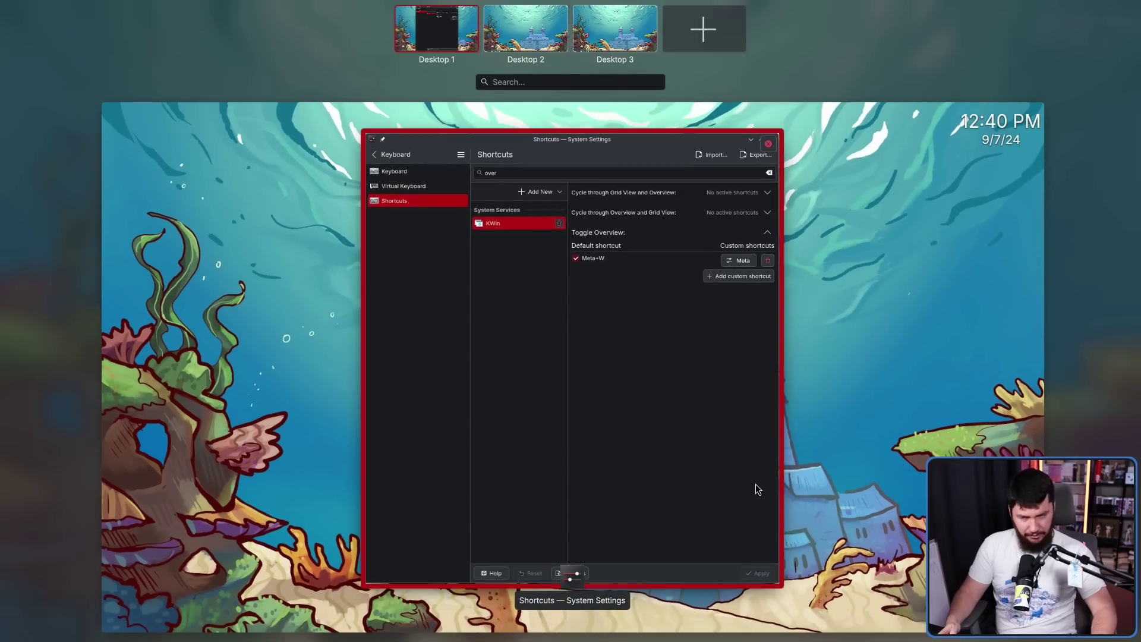
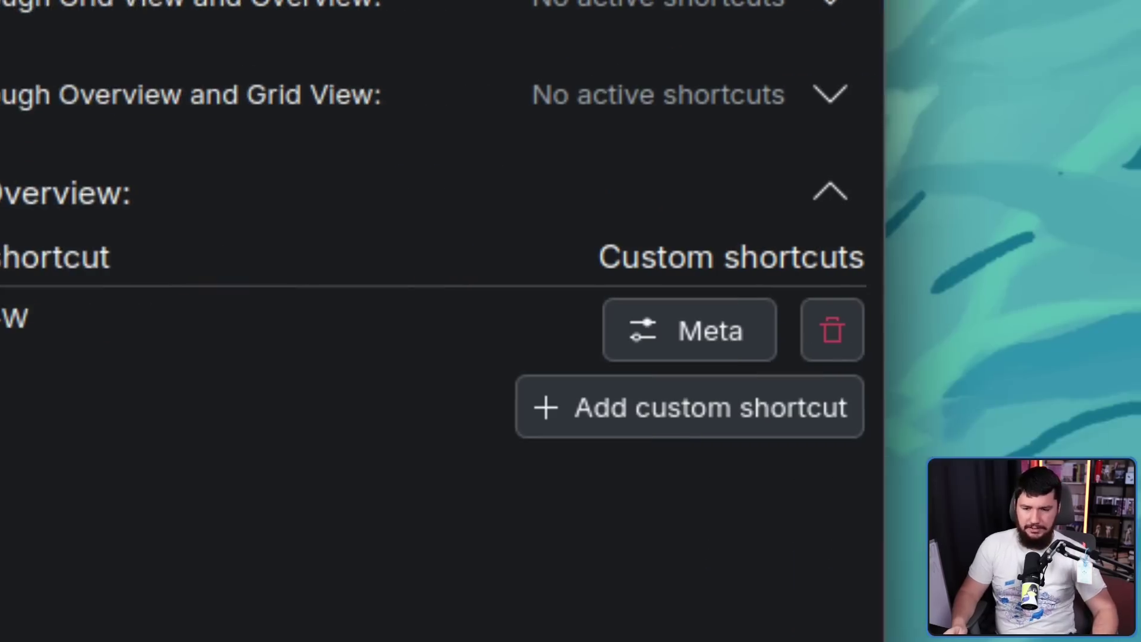
# Step: Try Control alone as the custom shortcut of KWin's Toggle Overview
pyautogui.click(562, 329)
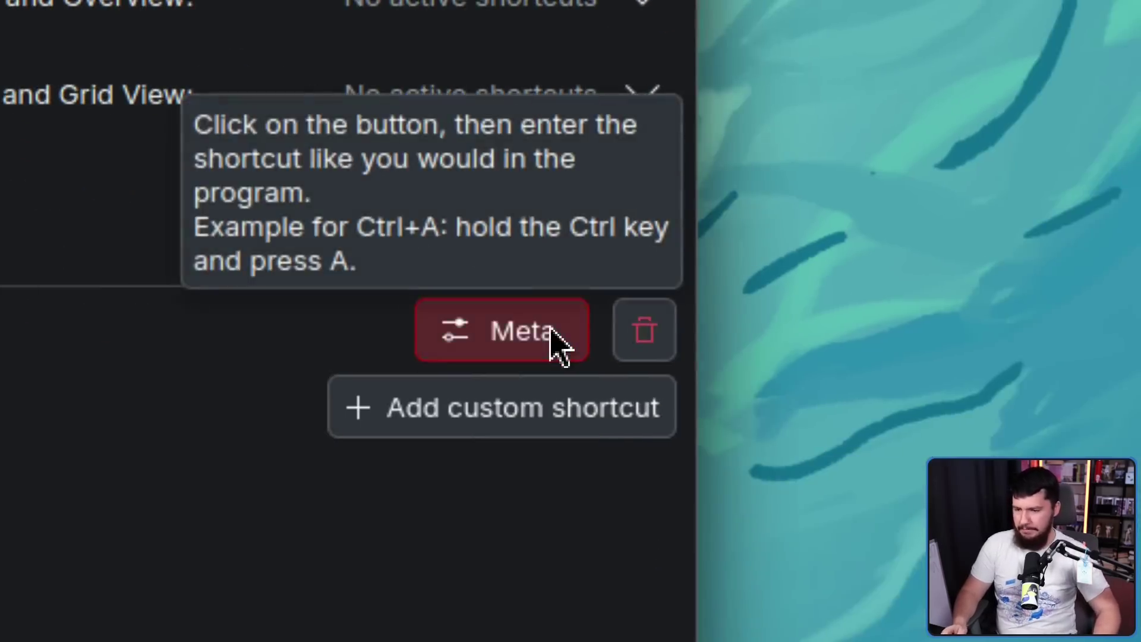
pyautogui.press('shift')
pyautogui.press('ctrl')
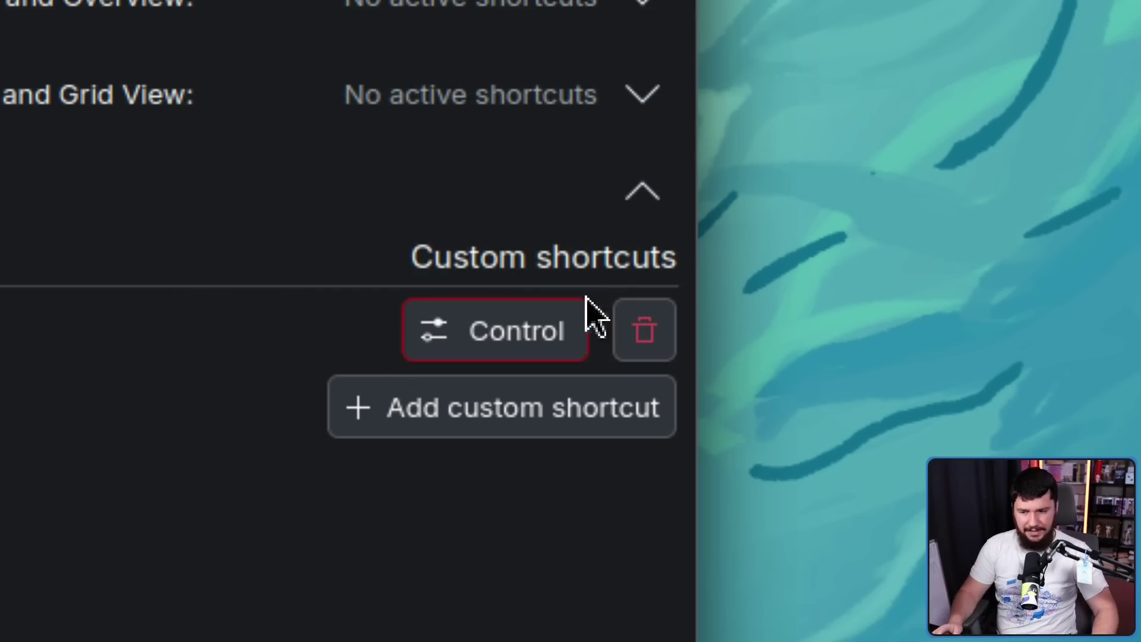
# Step: Set Toggle Overview's custom shortcut to Meta+Ctrl+Alt, accept reassigning it from Keep Window on All Desktops, and apply
pyautogui.click(500, 342)
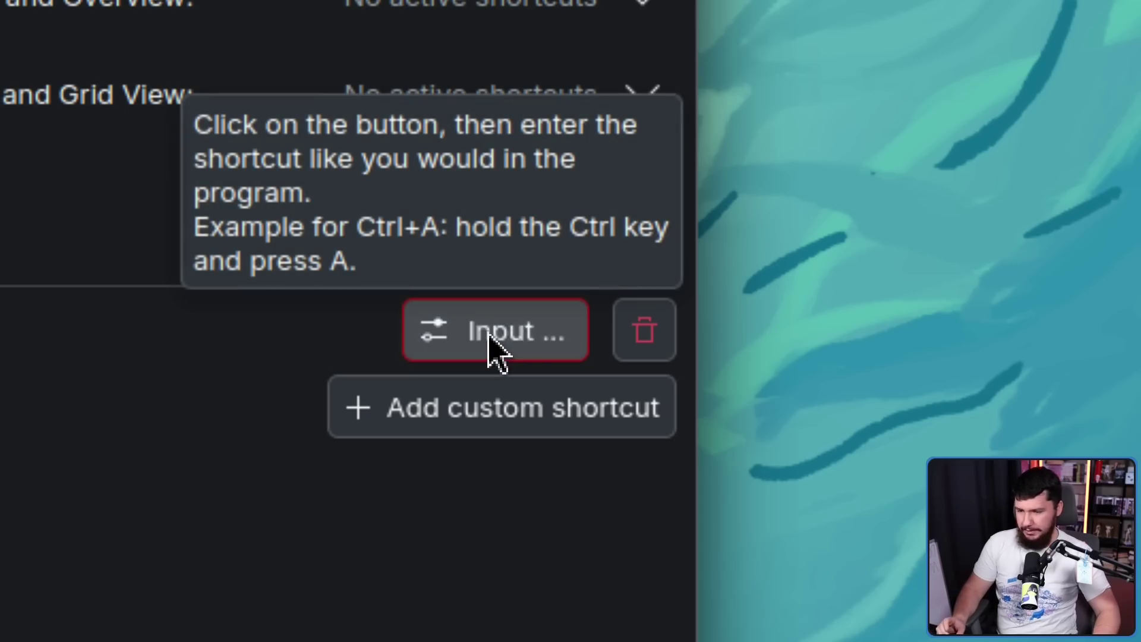
pyautogui.press('ctrl+super')
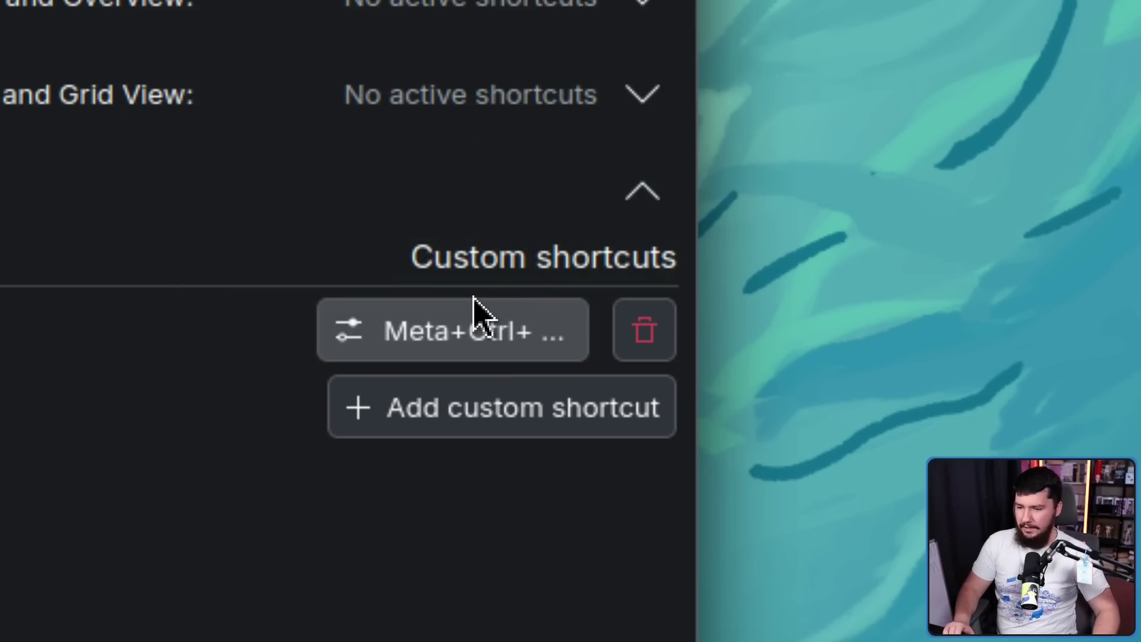
pyautogui.press('alt')
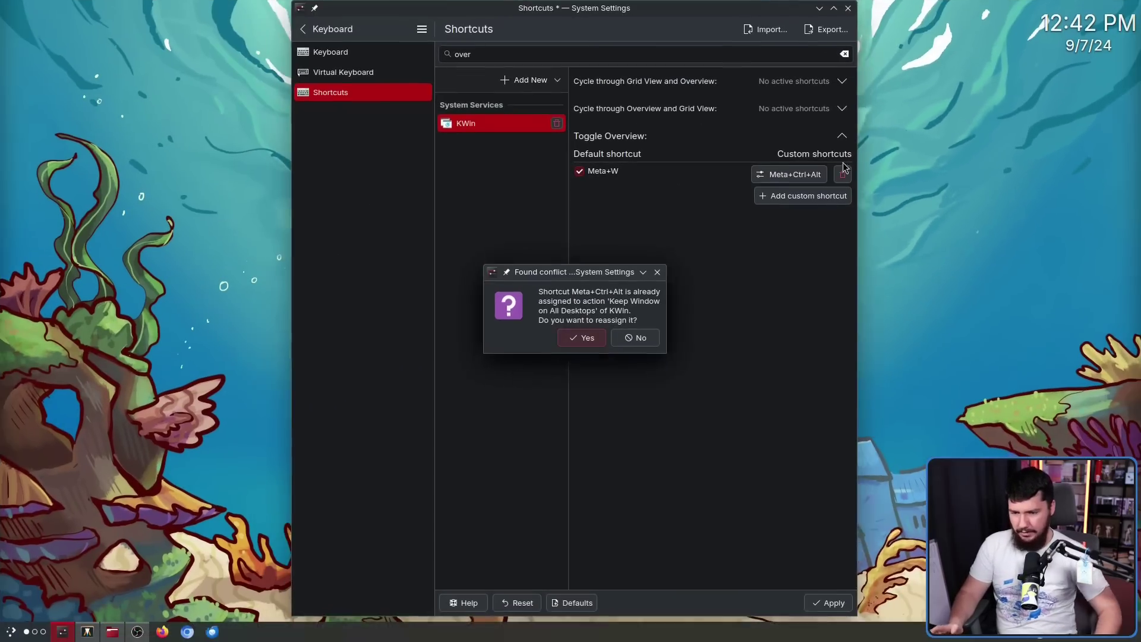
pyautogui.click(584, 338)
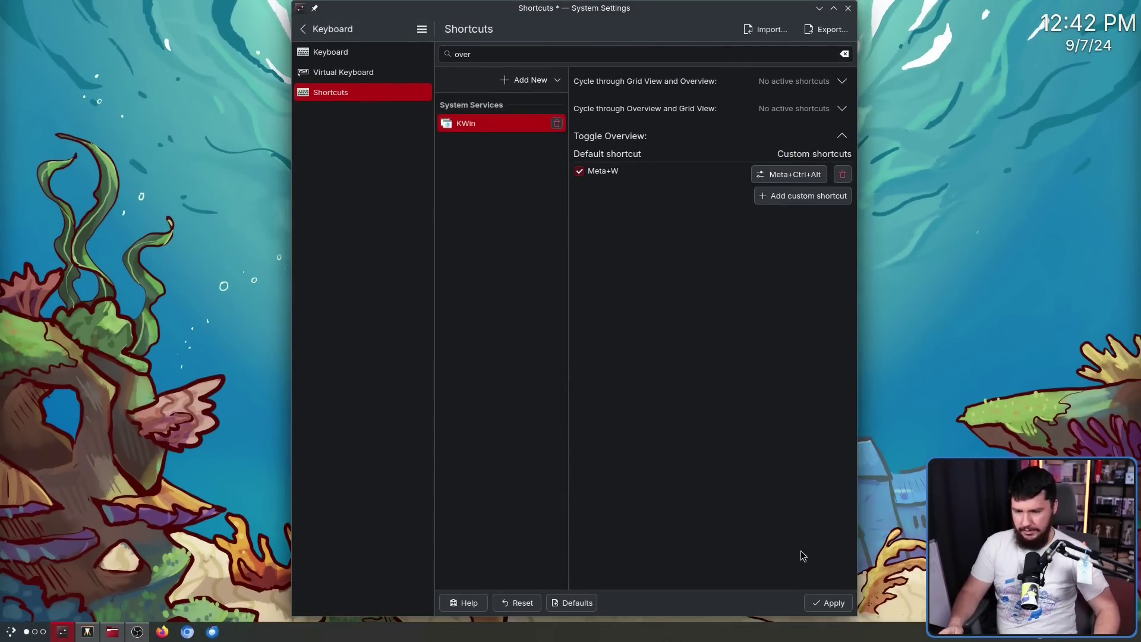
pyautogui.click(825, 600)
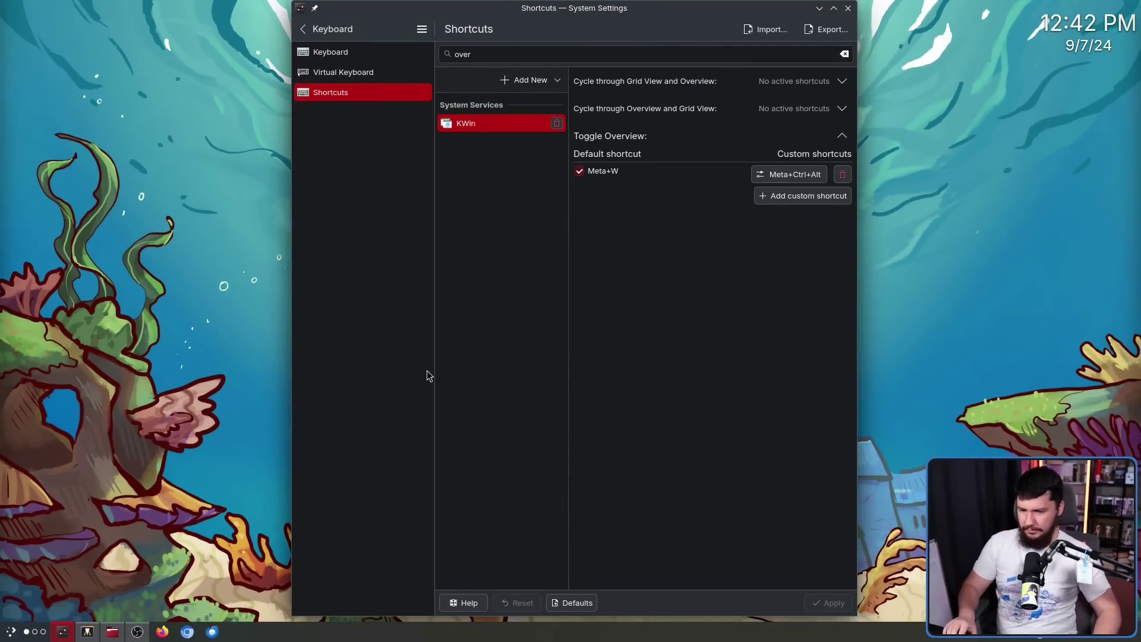
# Step: Test the Meta+Ctrl+Alt shortcut by toggling the Overview repeatedly, finishing back at the Shortcuts settings
pyautogui.press('super+ctrl+alt')
pyautogui.press('super+ctrl+alt')
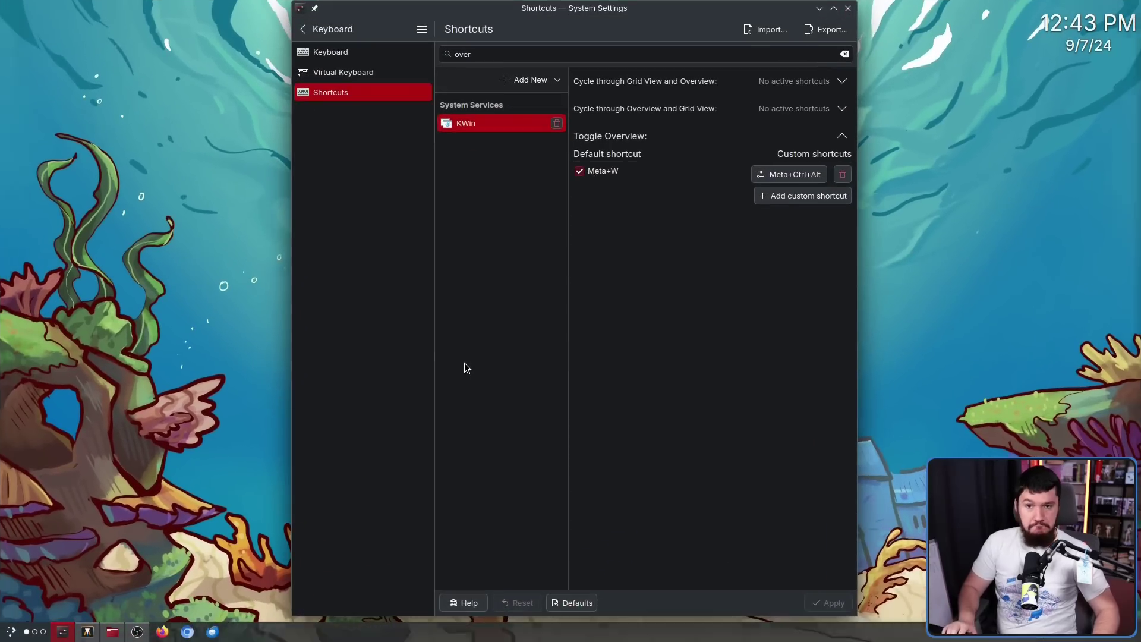
pyautogui.press('super+ctrl+alt')
pyautogui.press('super+ctrl+alt')
pyautogui.press('super+ctrl+alt')
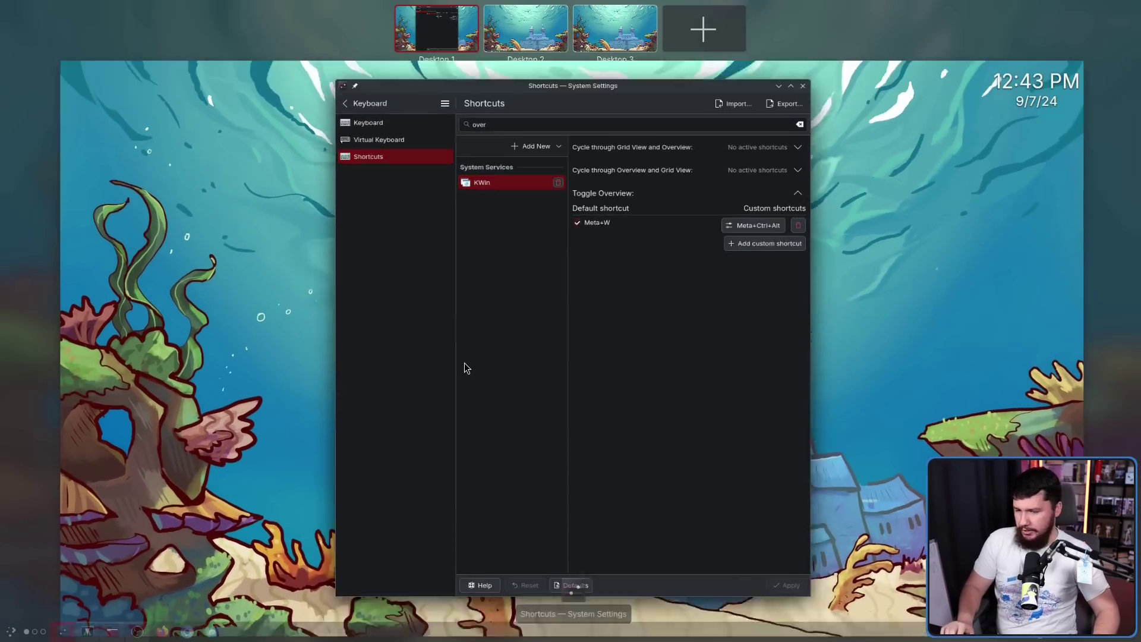
pyautogui.press('super+ctrl+alt')
pyautogui.press('super+ctrl+alt')
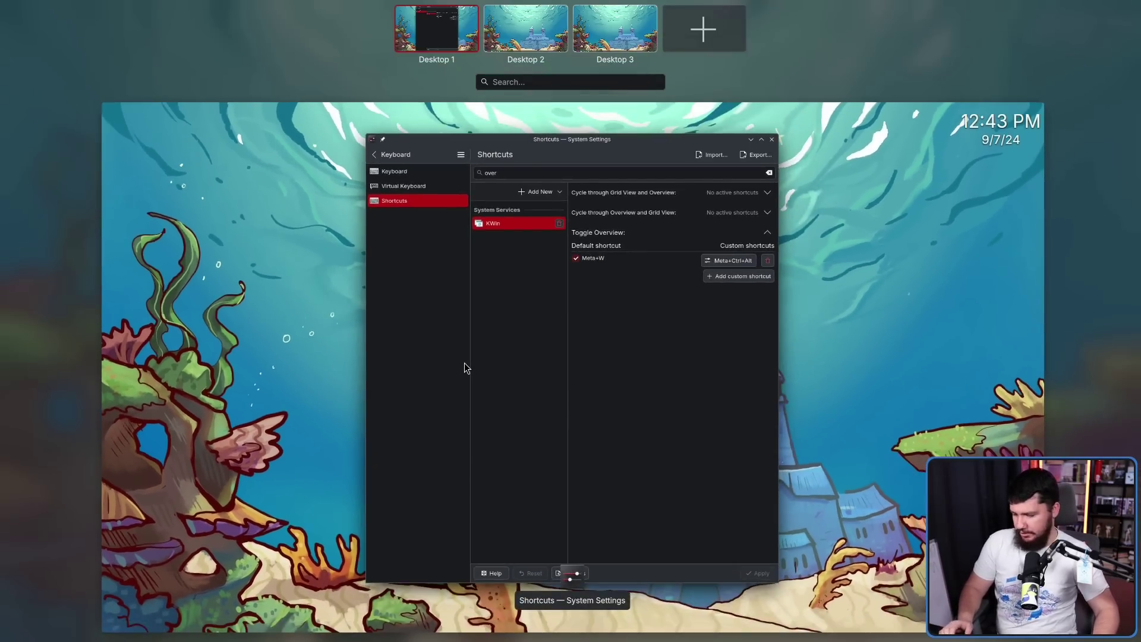
pyautogui.press('super+ctrl+alt')
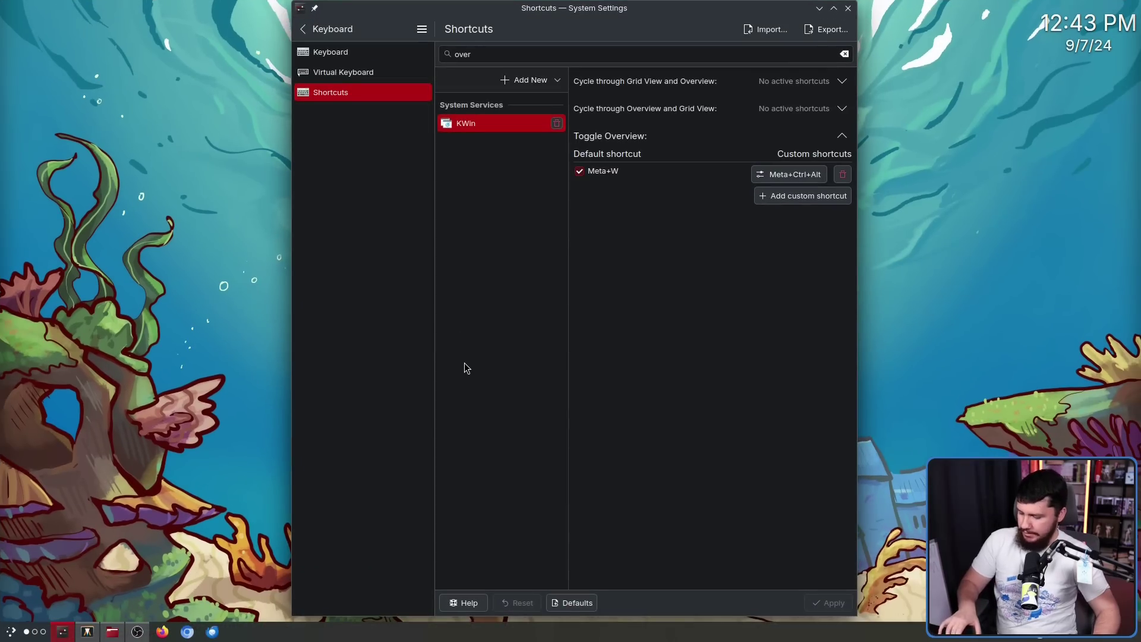
pyautogui.press('super+ctrl+alt')
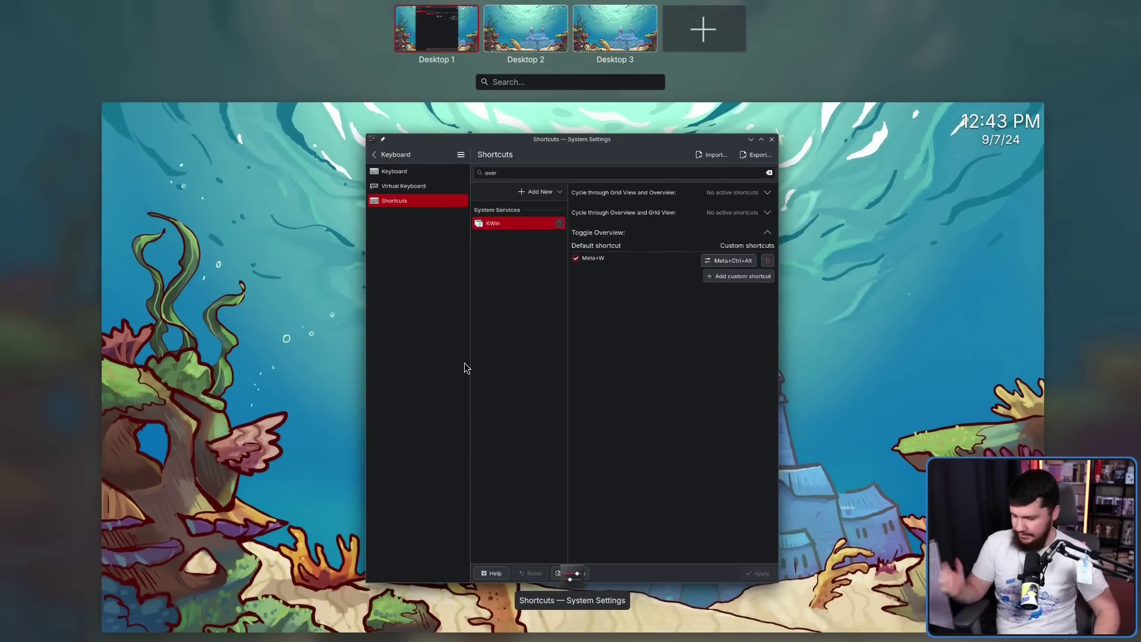
pyautogui.press('super+ctrl+alt')
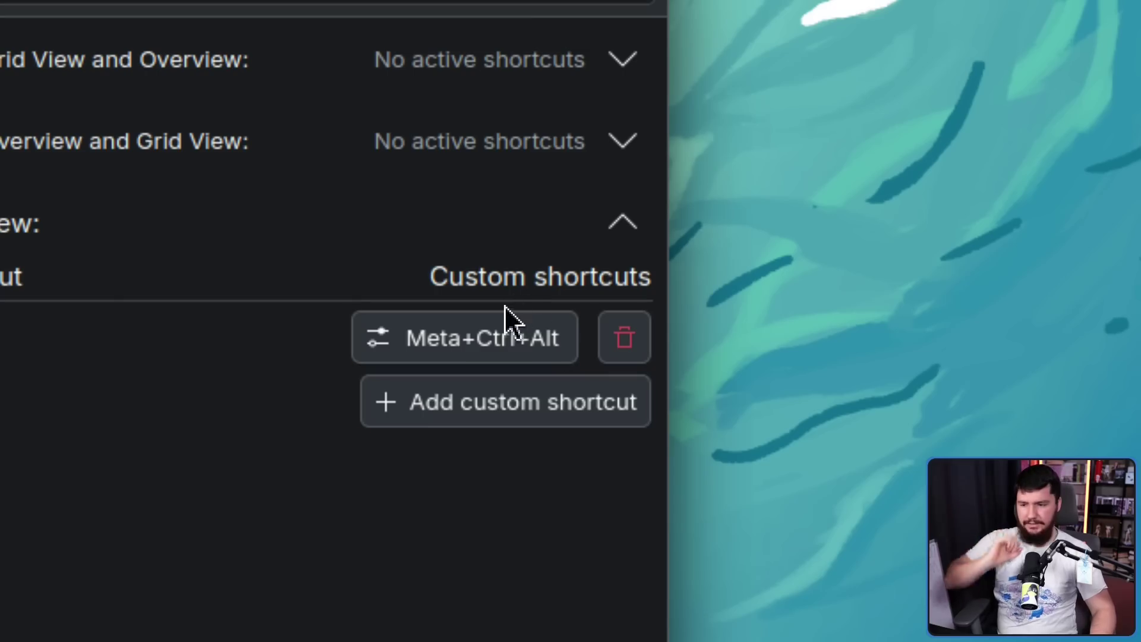
# Step: Set Toggle Overview's custom shortcut to Alt+Shift and apply the change
pyautogui.click(800, 180)
pyautogui.press('alt')
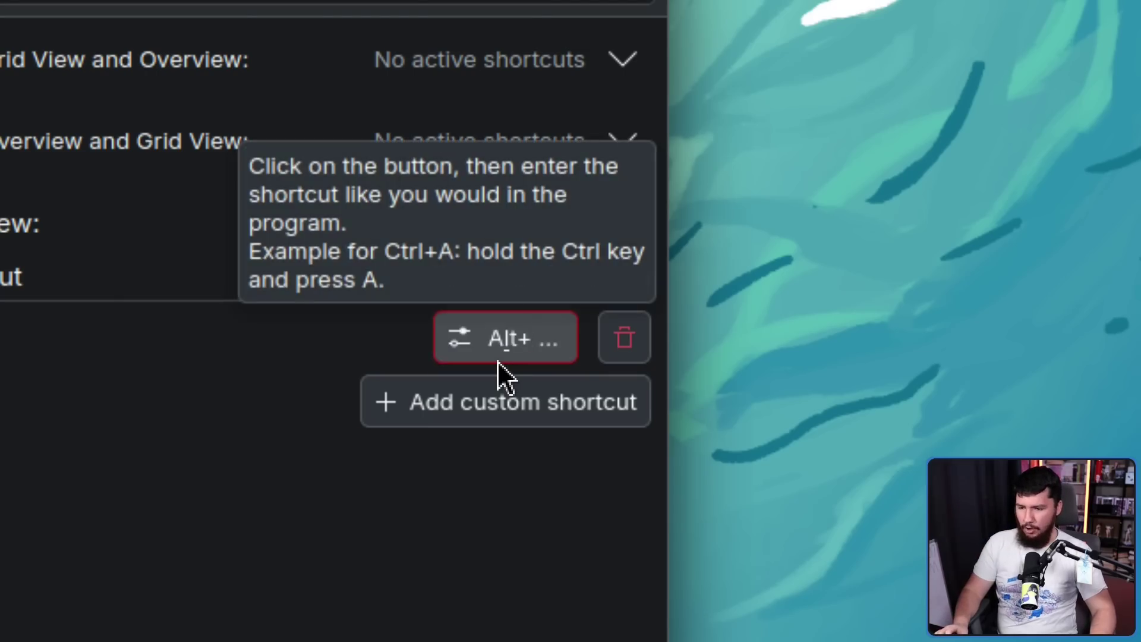
pyautogui.hotkey('alt', 'shift')
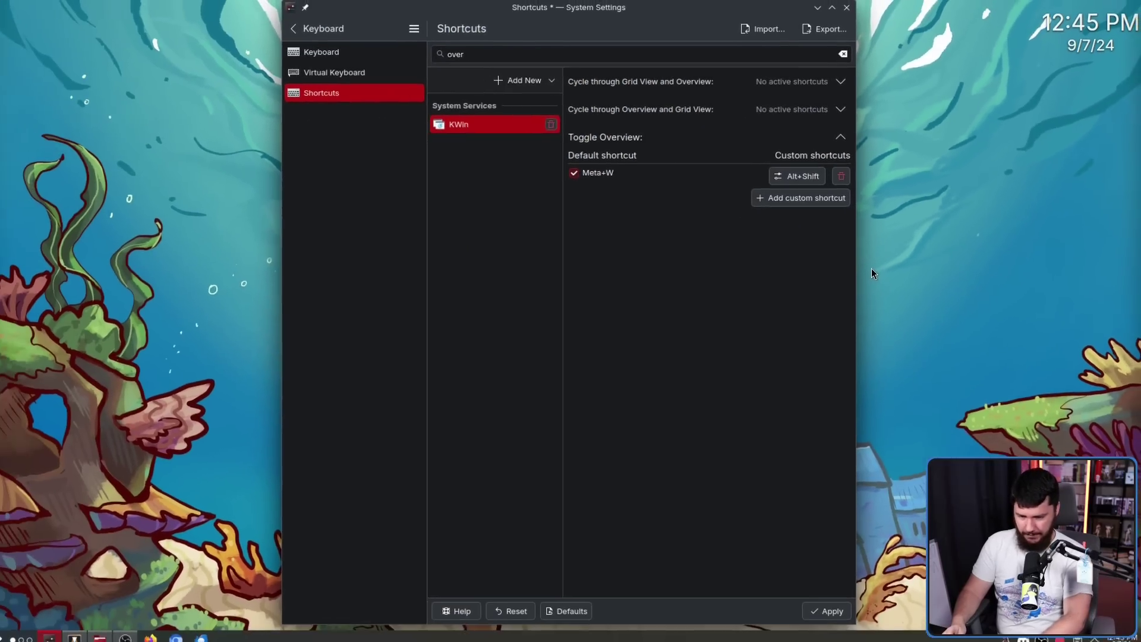
pyautogui.click(819, 600)
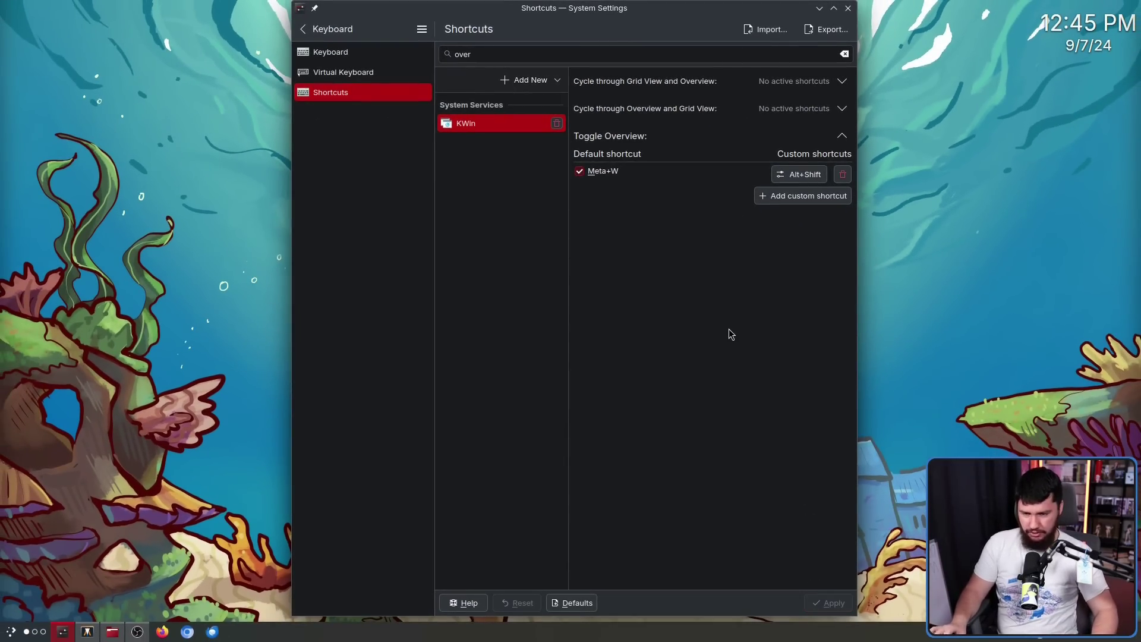
# Step: Test the Alt+Shift shortcut by opening and closing the Overview several times, returning to the Shortcuts settings
pyautogui.hotkey('alt', 'shift')
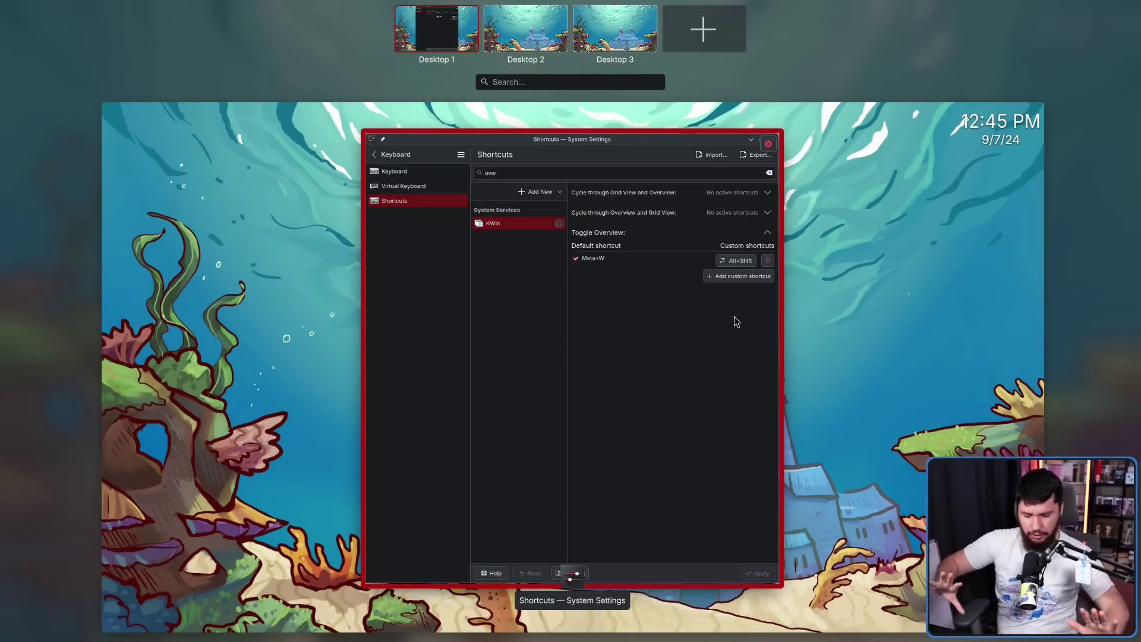
pyautogui.hotkey('alt', 'shift')
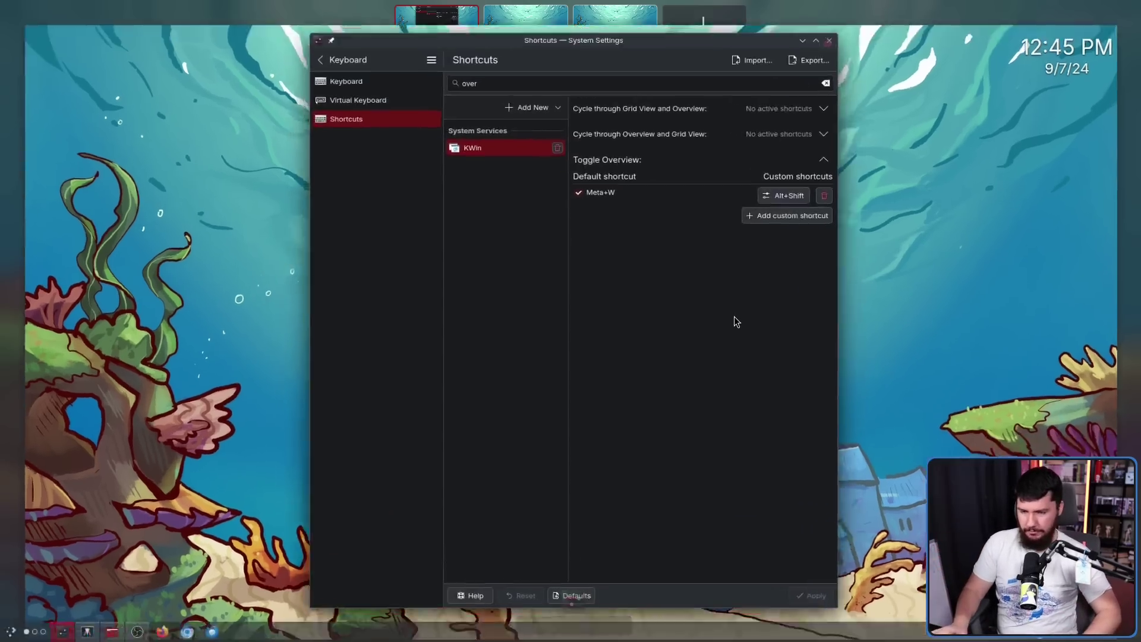
pyautogui.hotkey('alt', 'shift')
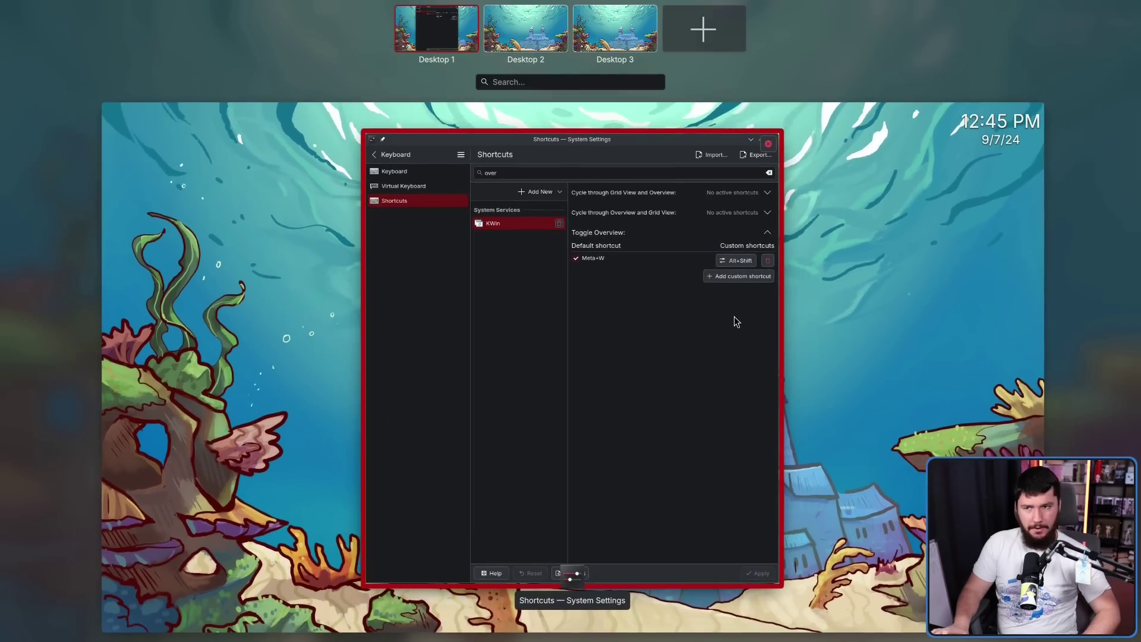
pyautogui.hotkey('alt', 'shift')
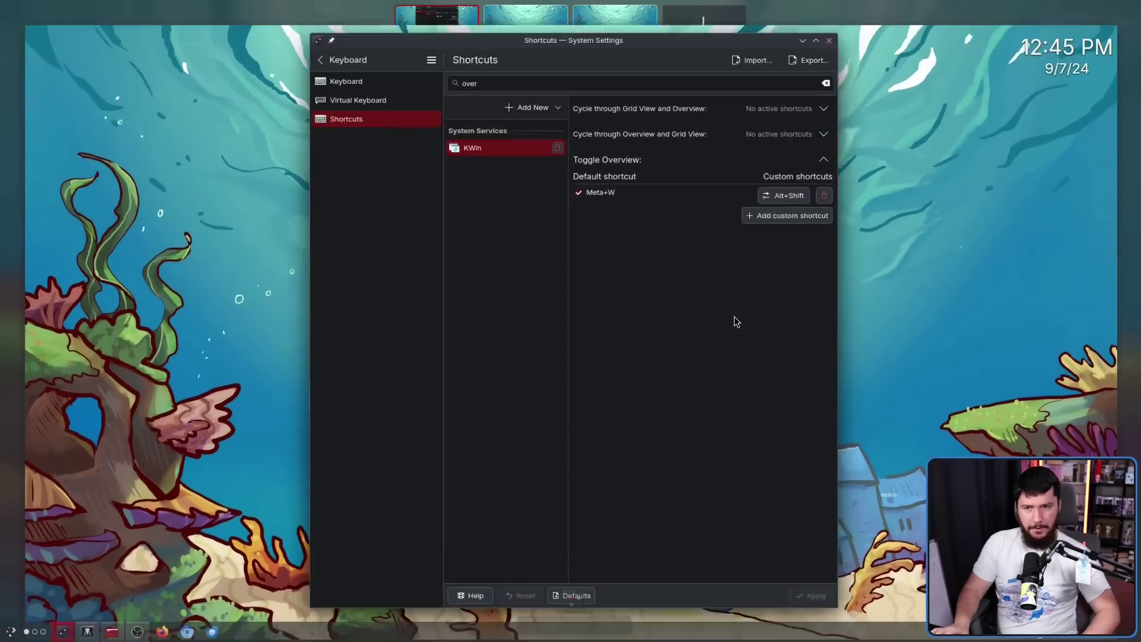
pyautogui.hotkey('alt', 'shift')
pyautogui.hotkey('alt', 'shift')
pyautogui.hotkey('alt', 'shift')
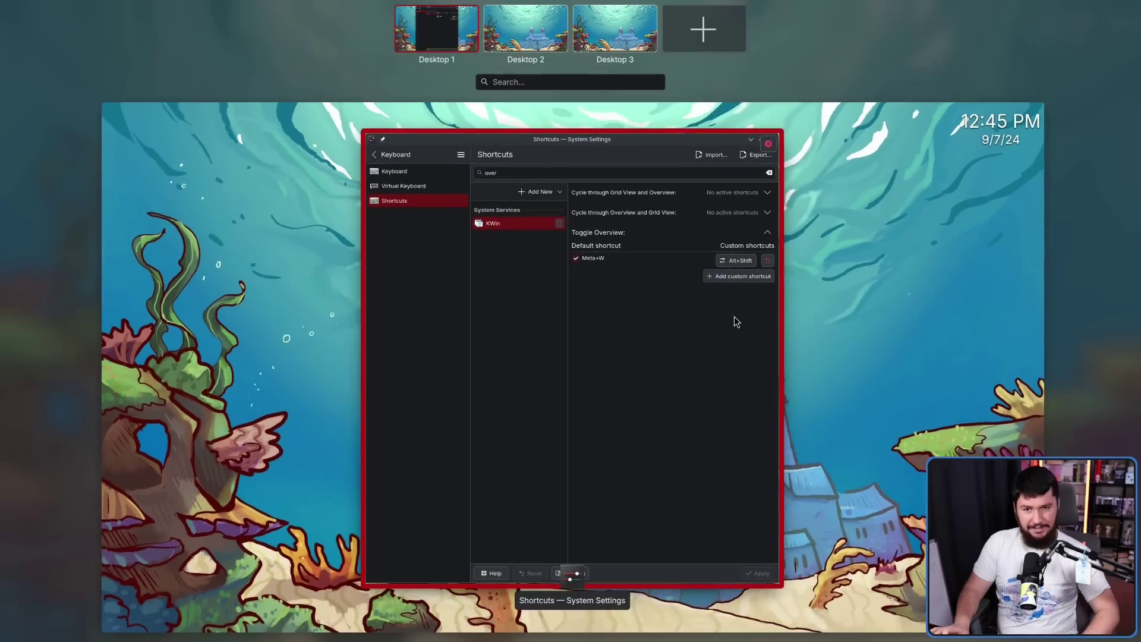
pyautogui.hotkey('alt', 'shift')
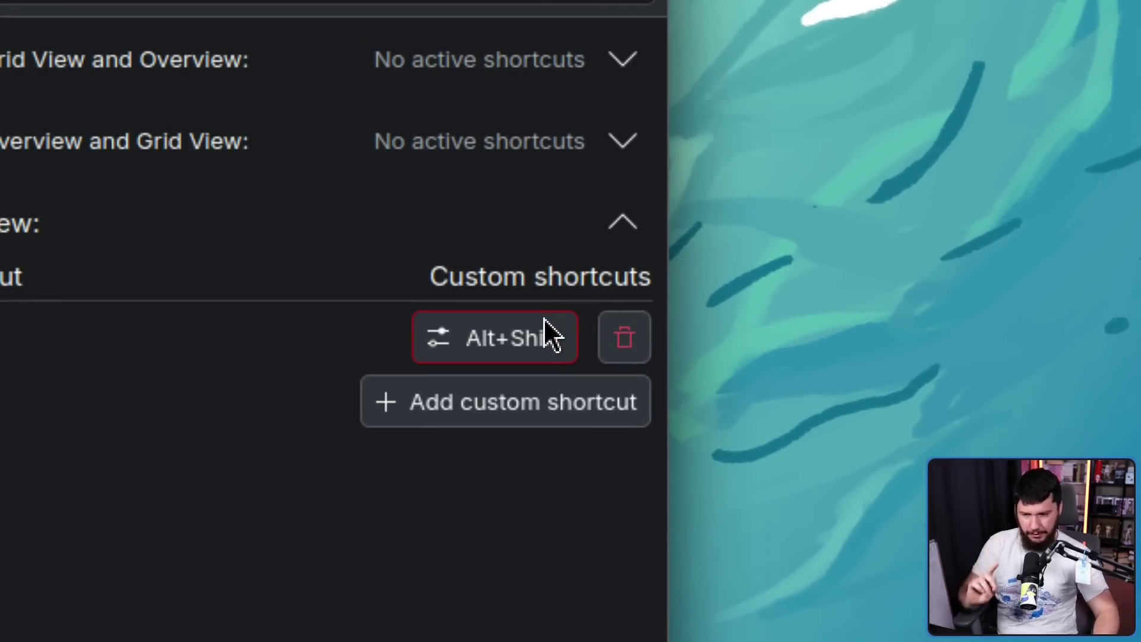
# Step: Set Toggle Overview's custom shortcut to Meta+Alt+Shift and apply the change
pyautogui.click(526, 345)
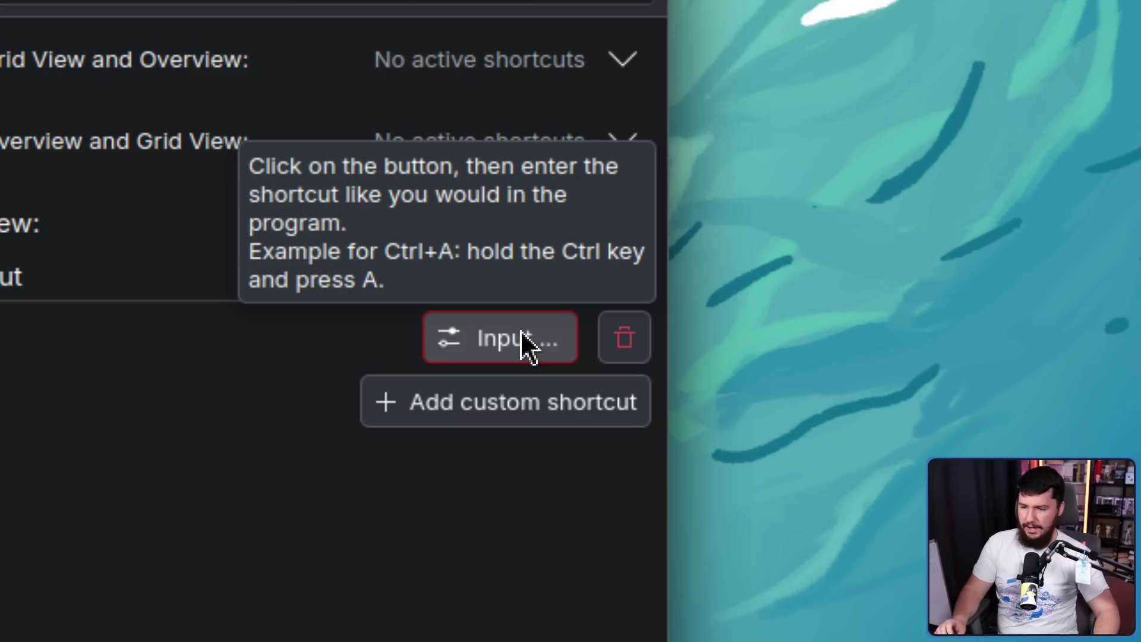
pyautogui.press('shift')
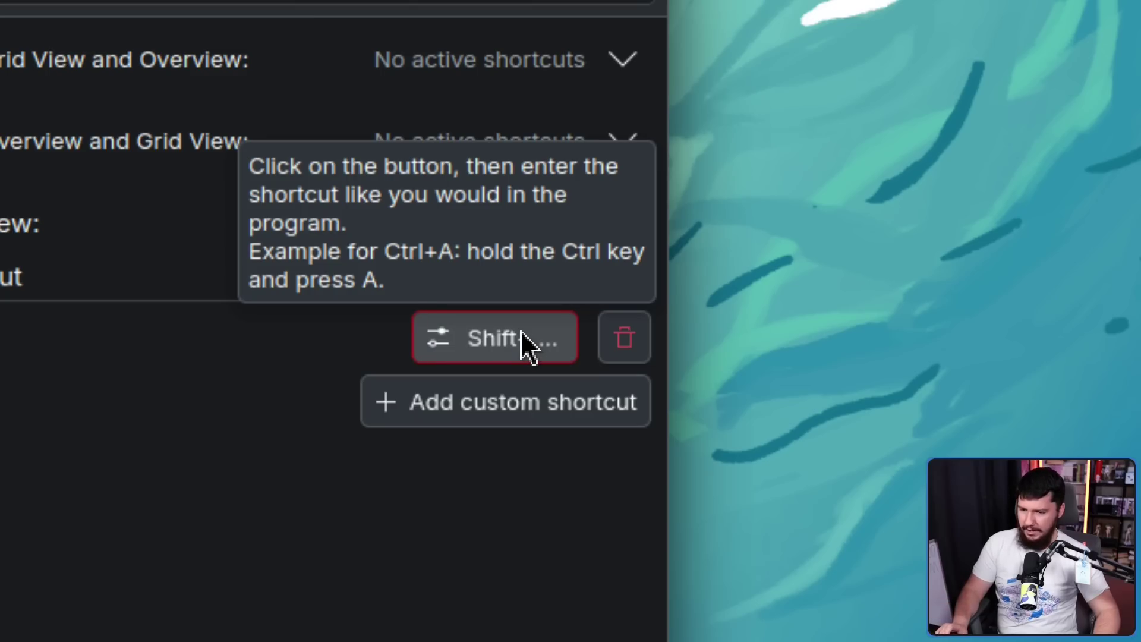
pyautogui.press('super+alt+shift')
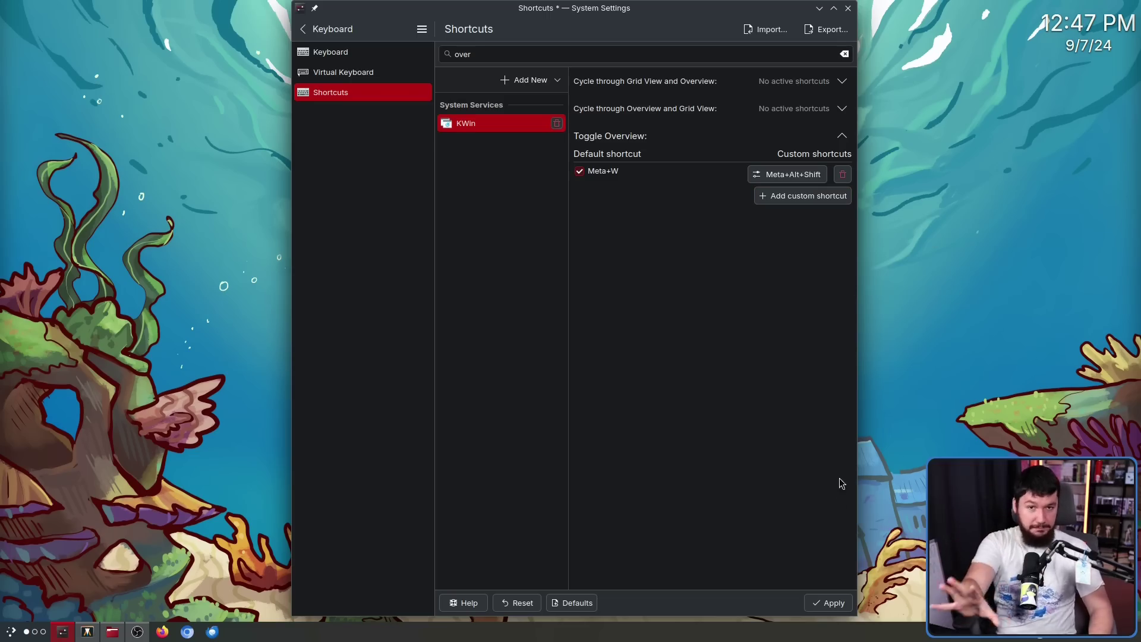
pyautogui.click(835, 603)
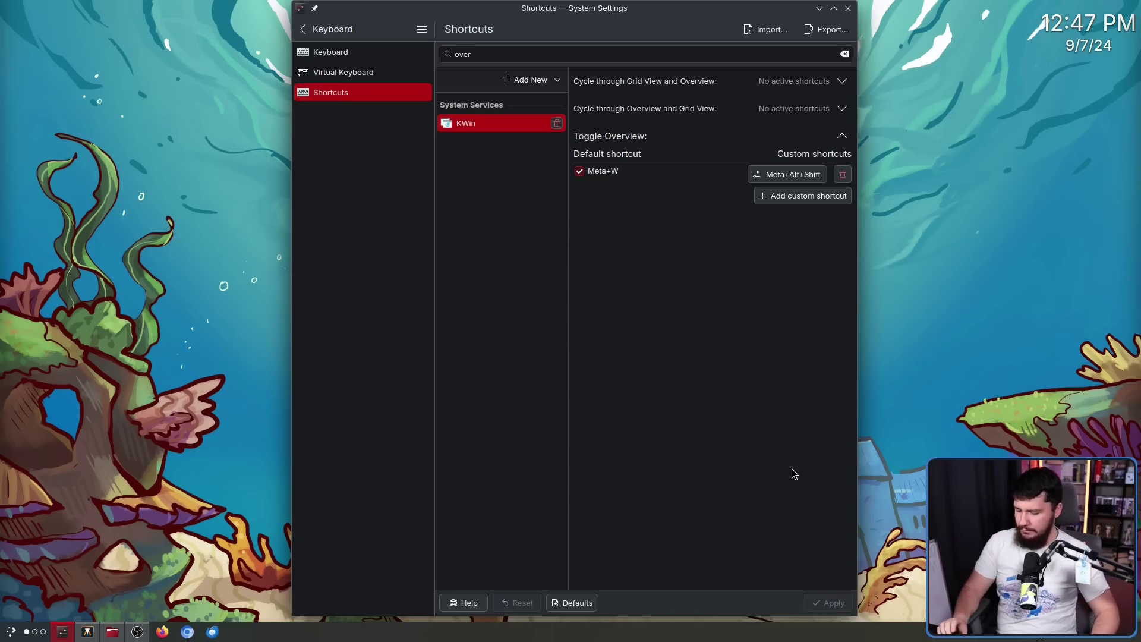
# Step: Test the Meta+Alt+Shift shortcut by opening the Overview, closing it, and opening it again
pyautogui.press('super+alt+shift')
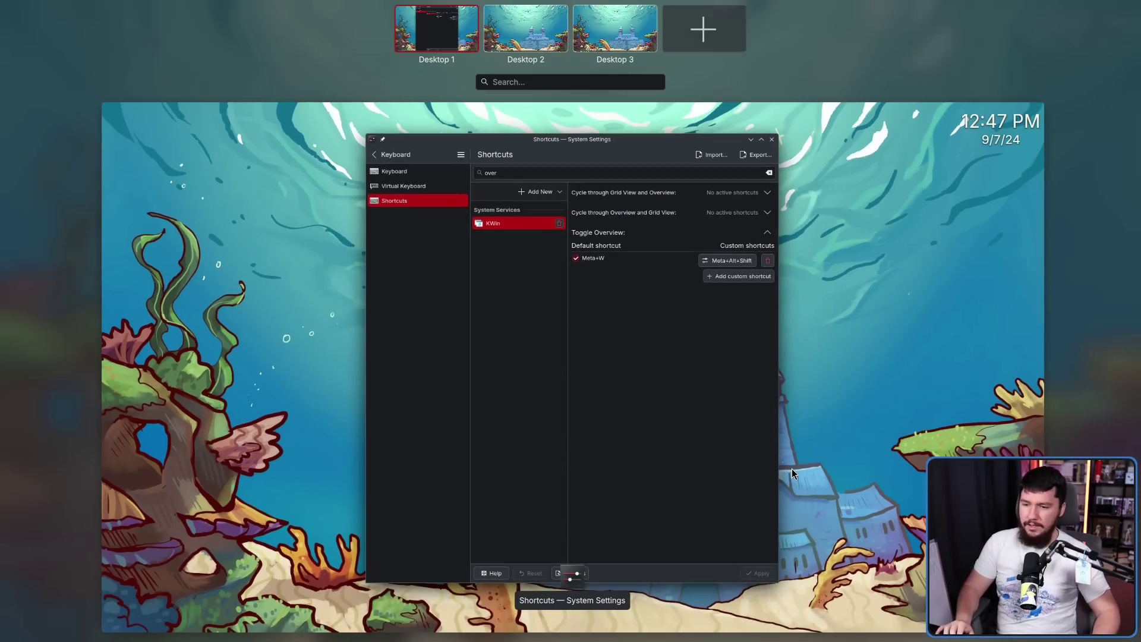
pyautogui.press('super+alt+shift')
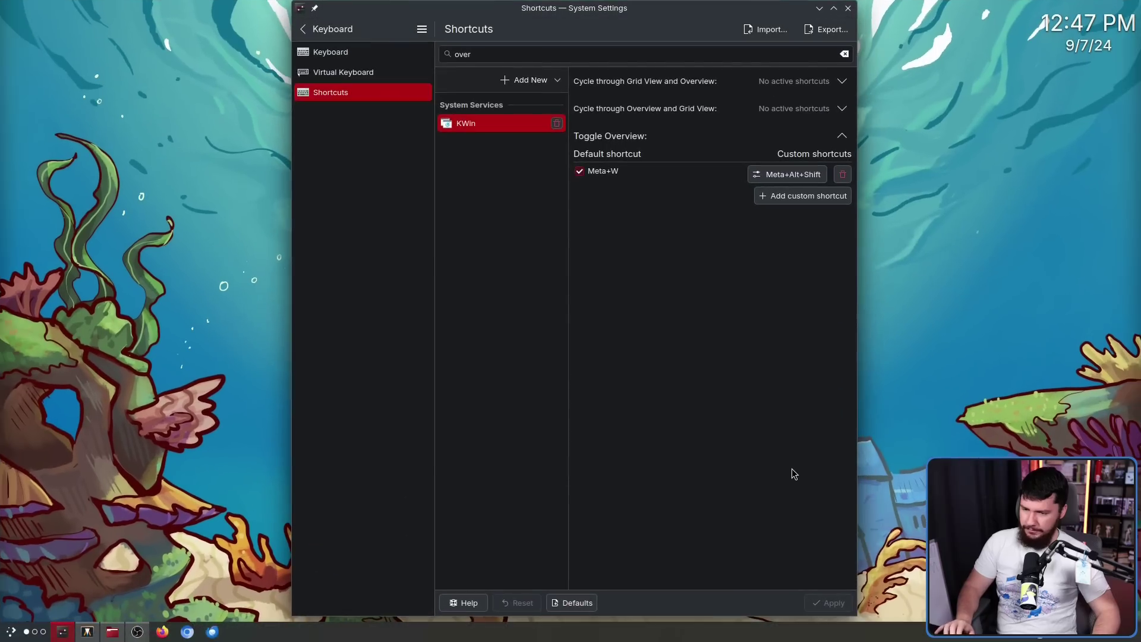
pyautogui.press('super+alt+shift')
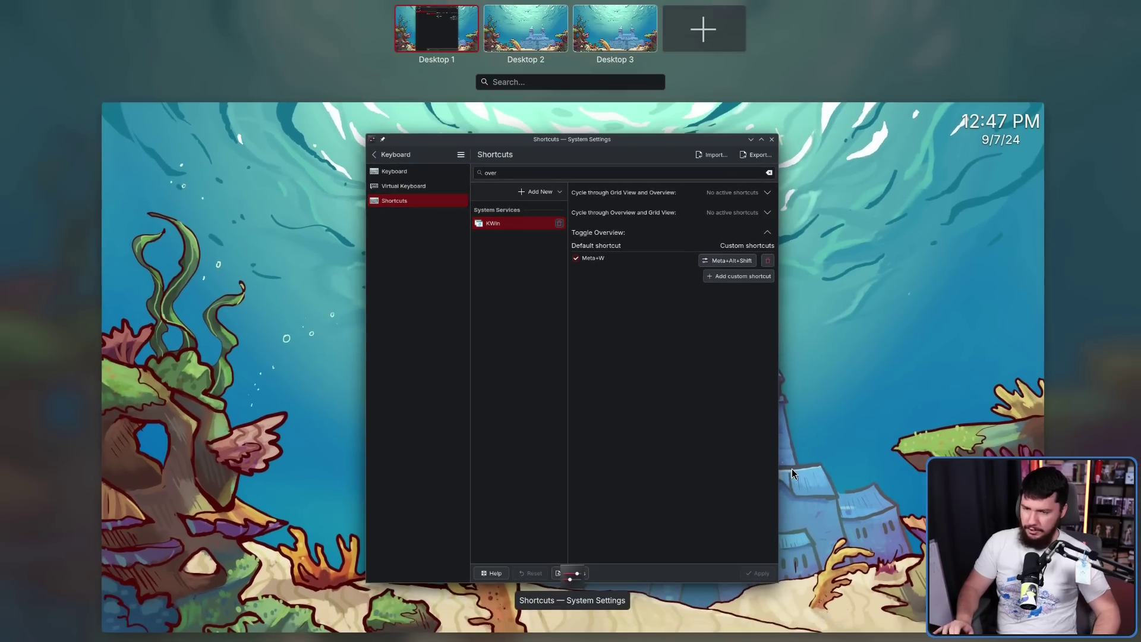
# Step: Close the Overview, set Toggle Overview's custom shortcut to Meta+Shift and apply the change
pyautogui.press('super+alt+shift')
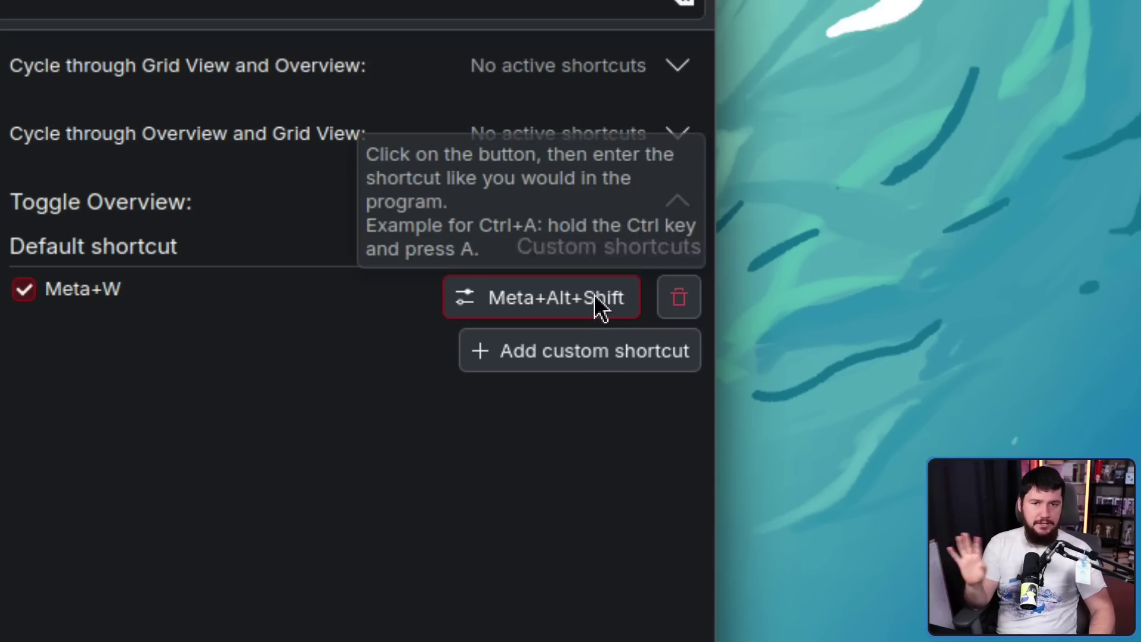
pyautogui.click(565, 310)
pyautogui.press('super')
pyautogui.press('shift')
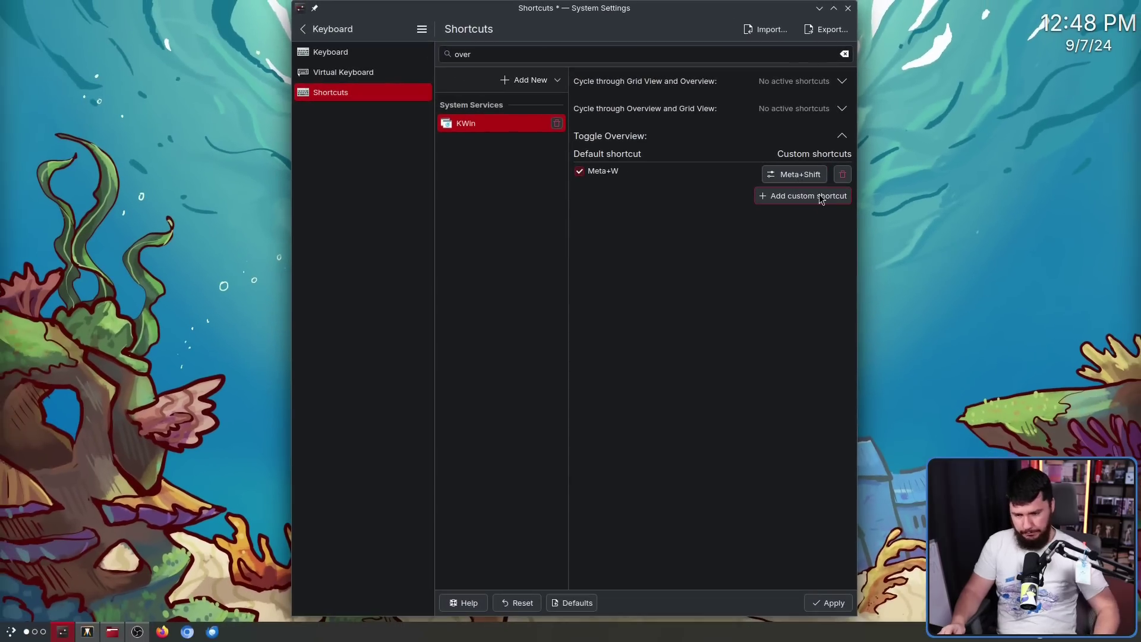
pyautogui.click(829, 603)
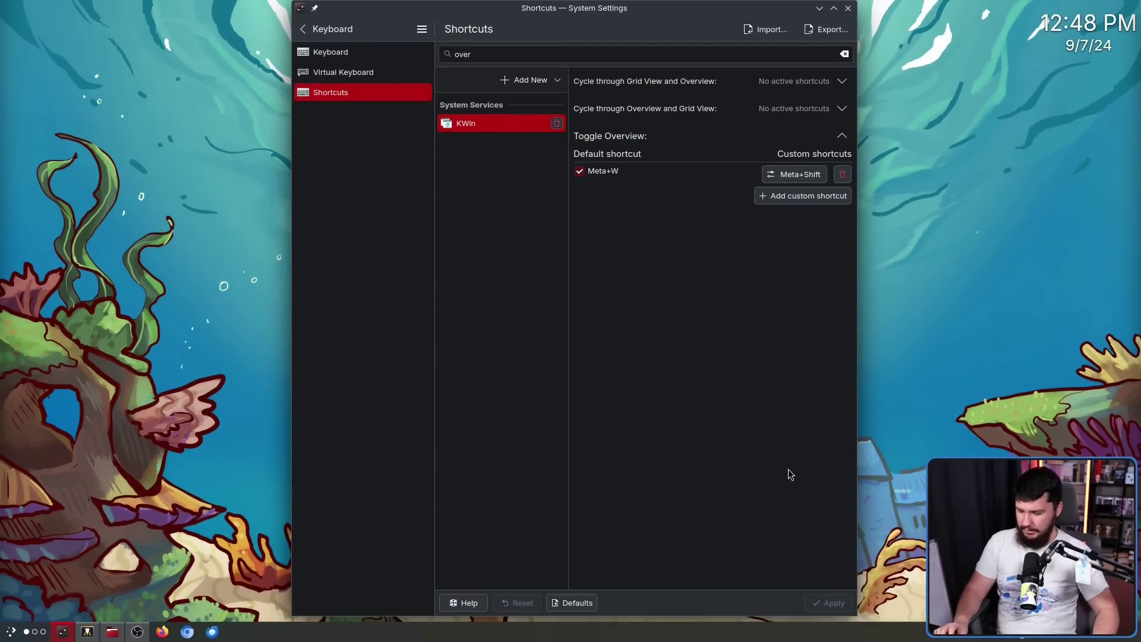
# Step: Test the Meta+Shift shortcut by opening and closing the Overview several times
pyautogui.press('super+shift')
pyautogui.press('super+shift')
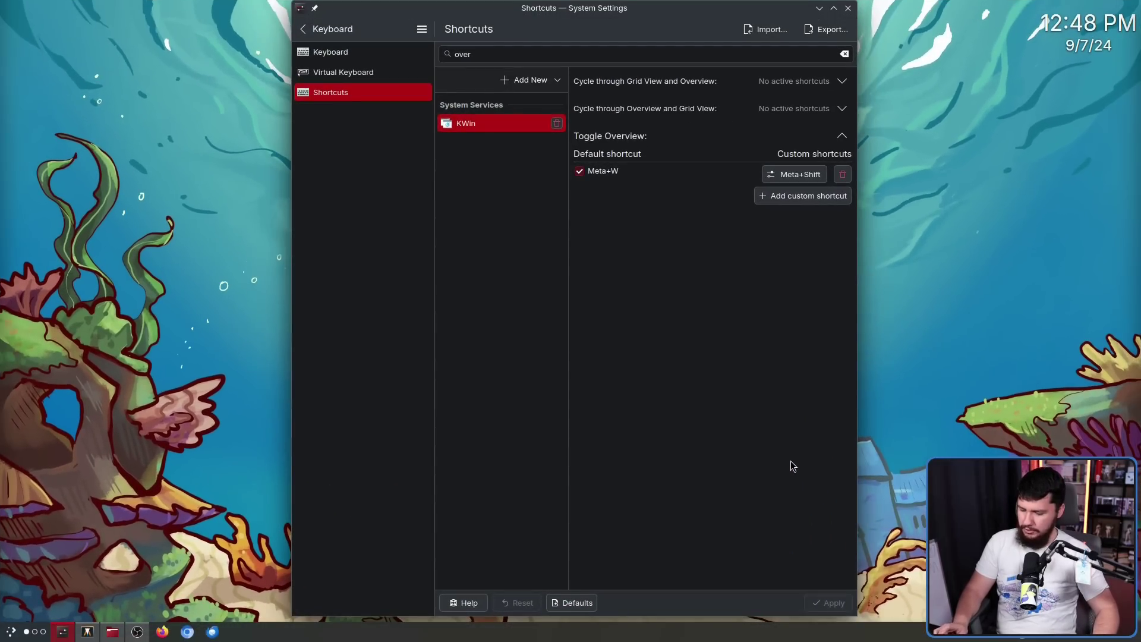
pyautogui.press('super+shift')
pyautogui.press('super+shift')
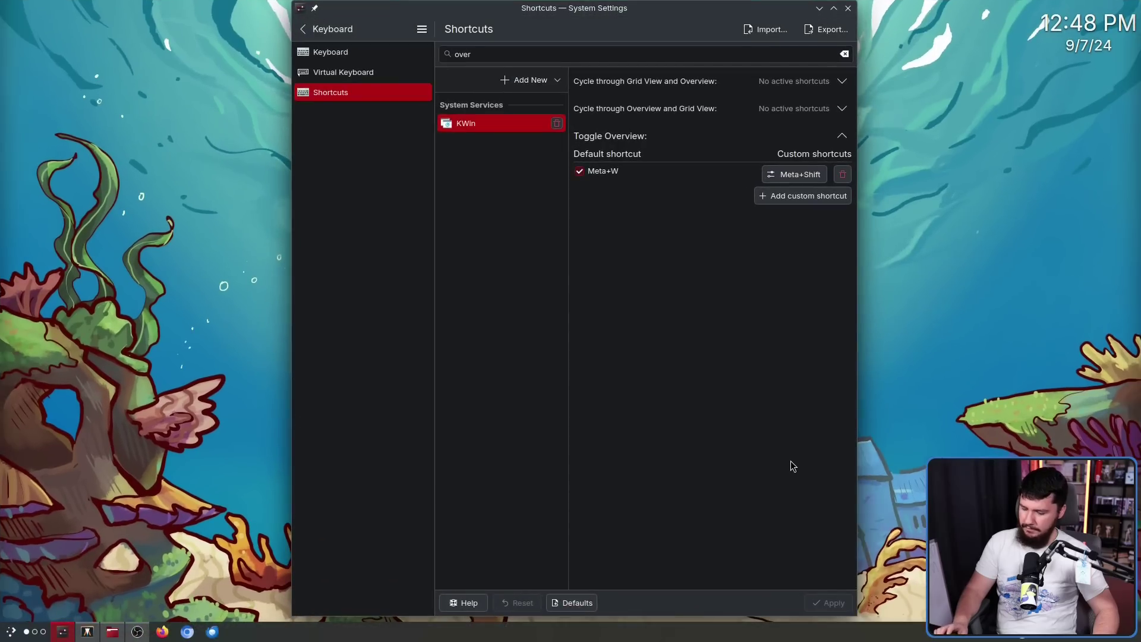
pyautogui.press('super+shift')
pyautogui.press('super+shift')
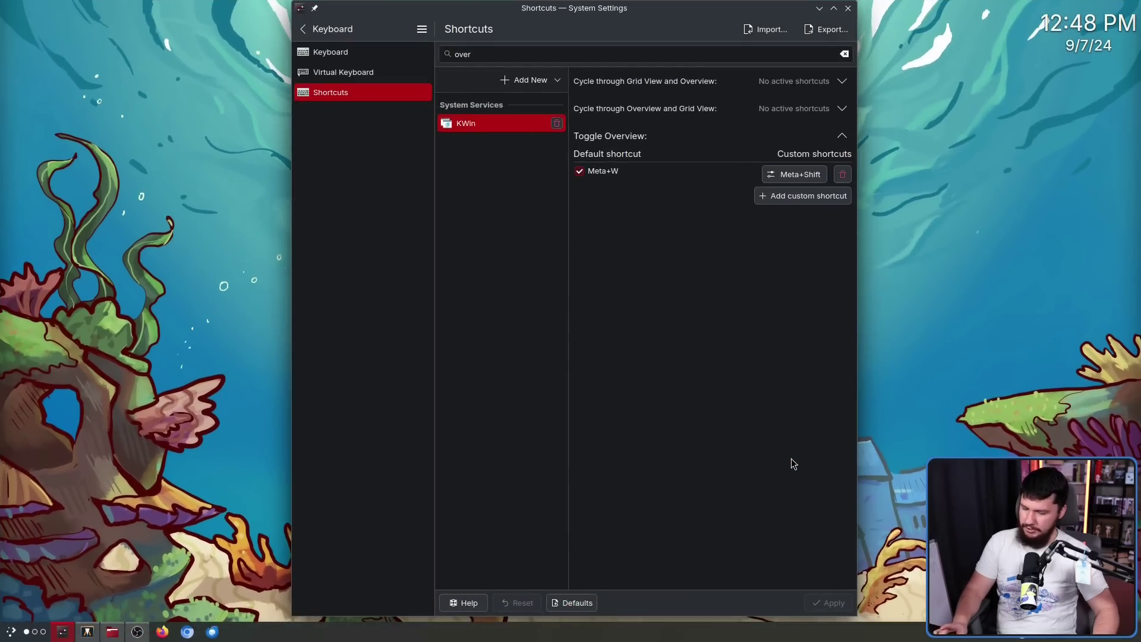
pyautogui.press('super+shift')
pyautogui.press('super+shift')
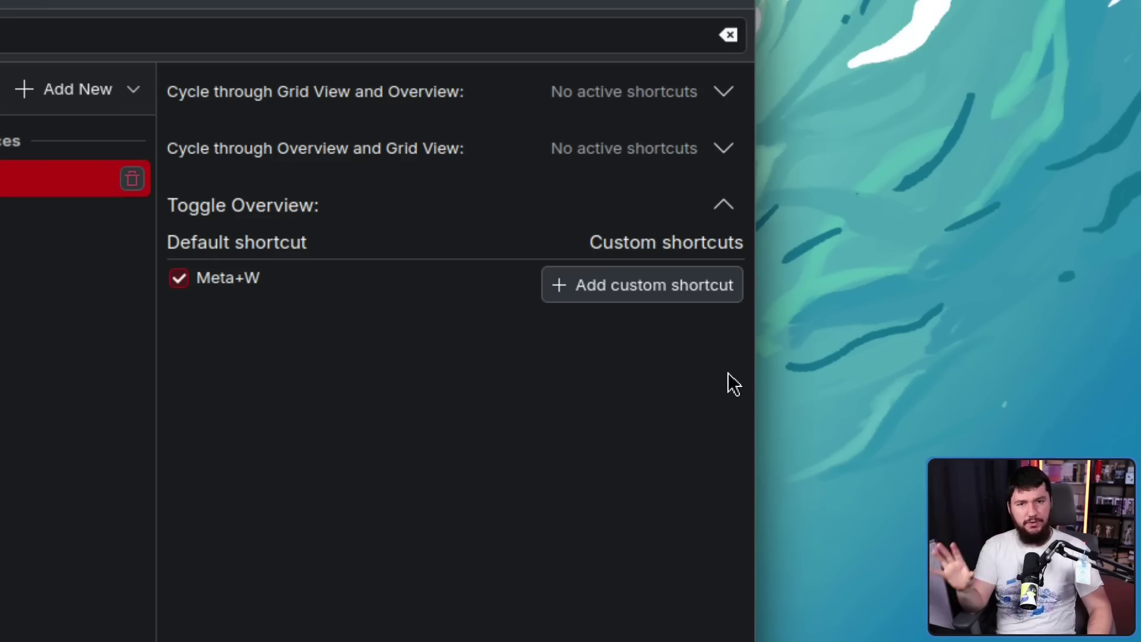
# Step: Try to add Meta+W as a custom shortcut for Toggle Overview and dismiss the conflict dialog
pyautogui.click(665, 290)
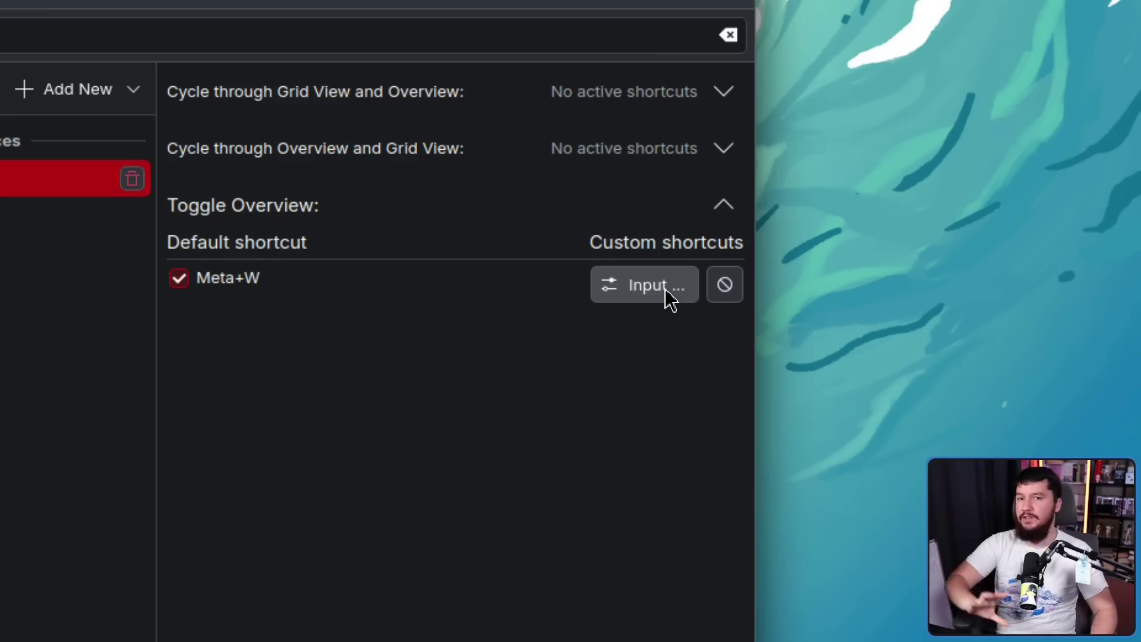
pyautogui.press('super+w')
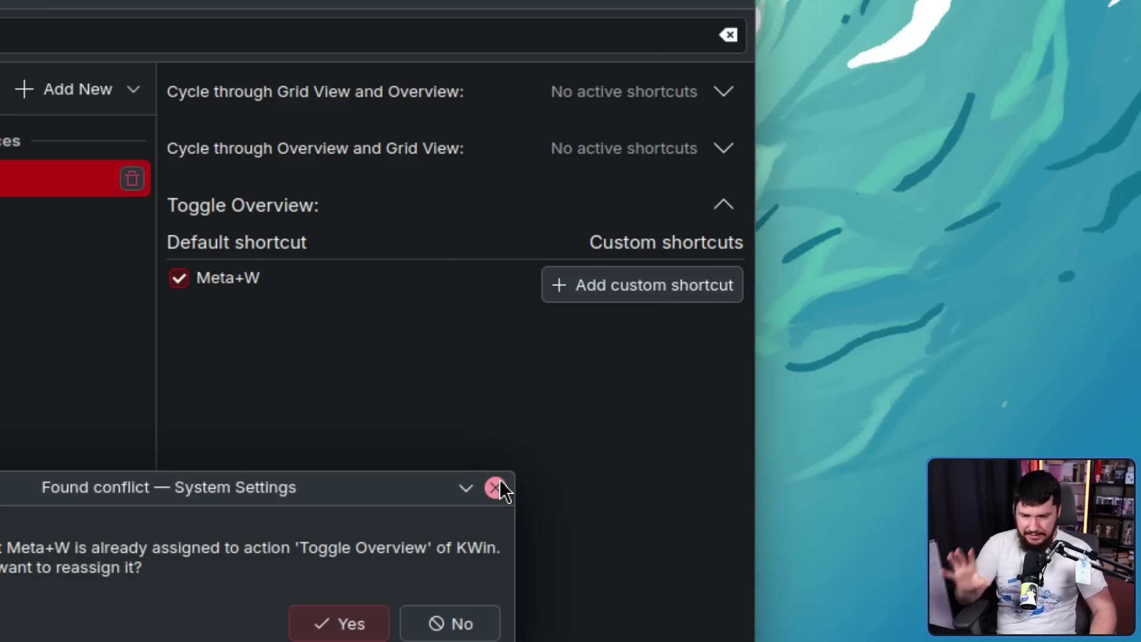
pyautogui.click(496, 492)
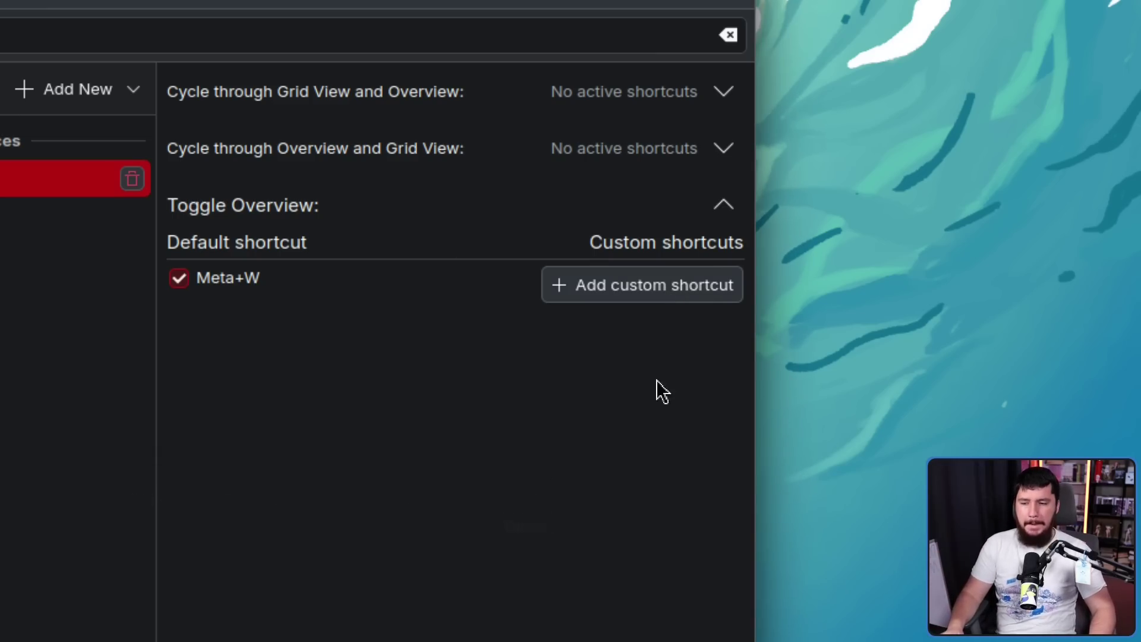
# Step: Add a modifier-only custom shortcut, Meta+Alt, for Toggle Overview
pyautogui.click(690, 294)
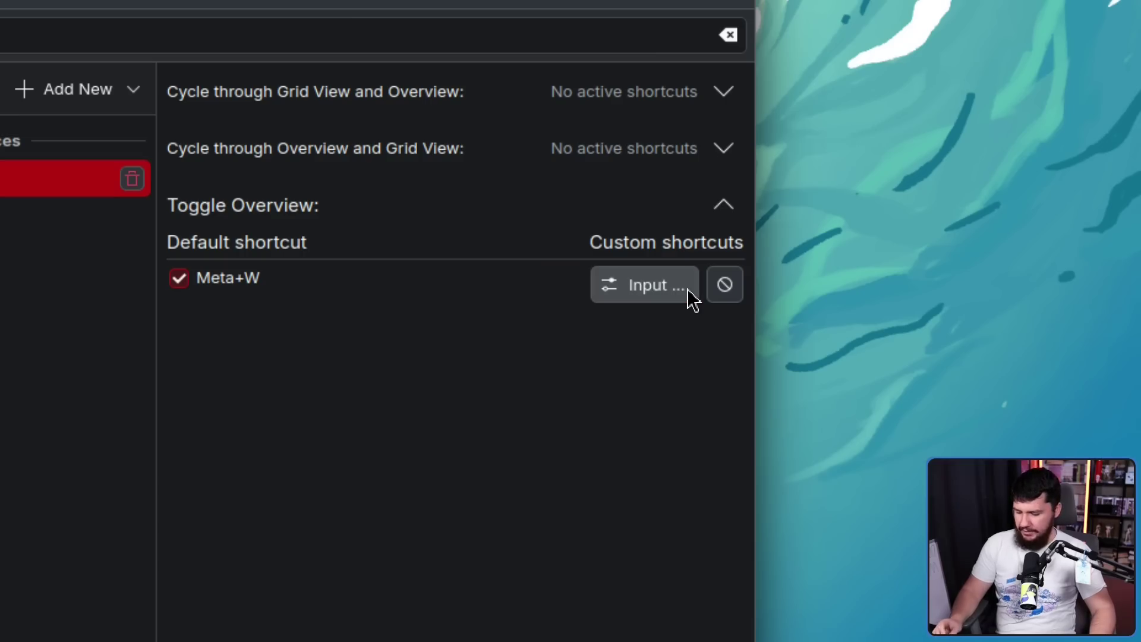
pyautogui.press('super')
pyautogui.press('alt')
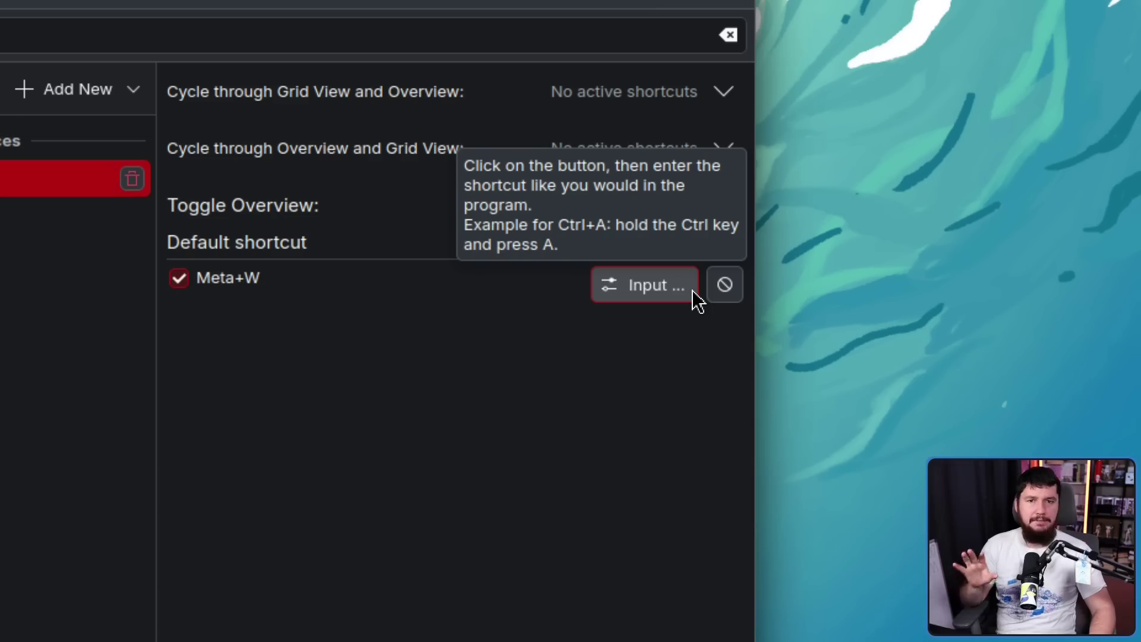
pyautogui.press('super')
pyautogui.press('alt')
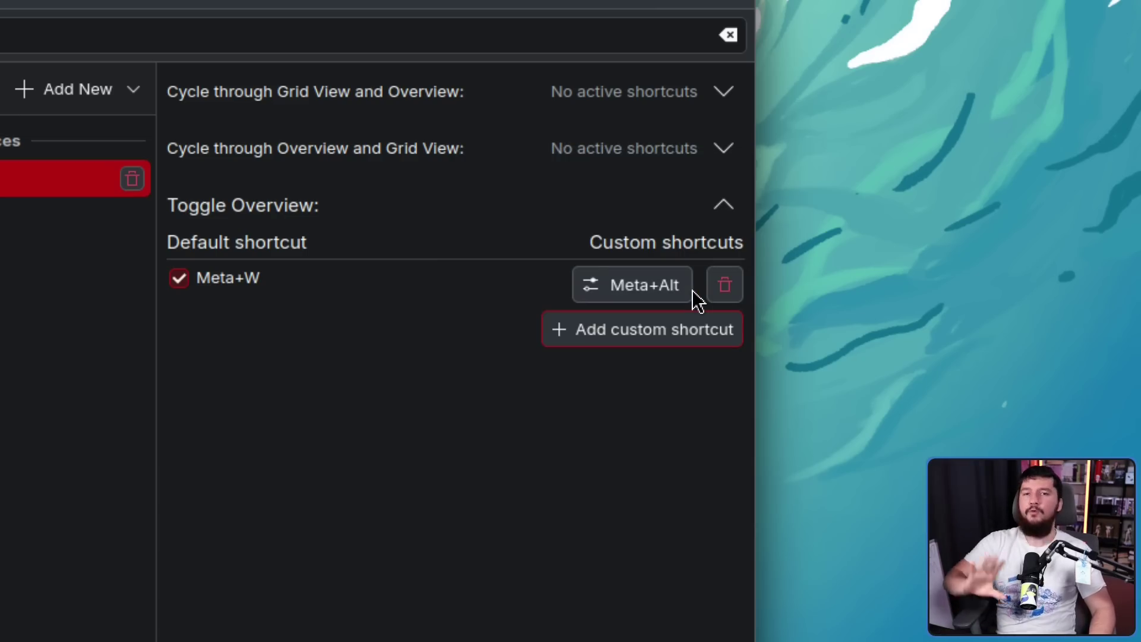
# Step: Re-enter Meta+Alt on Toggle Overview's existing custom shortcut and close the conflict dialog
pyautogui.click(658, 305)
pyautogui.press('super')
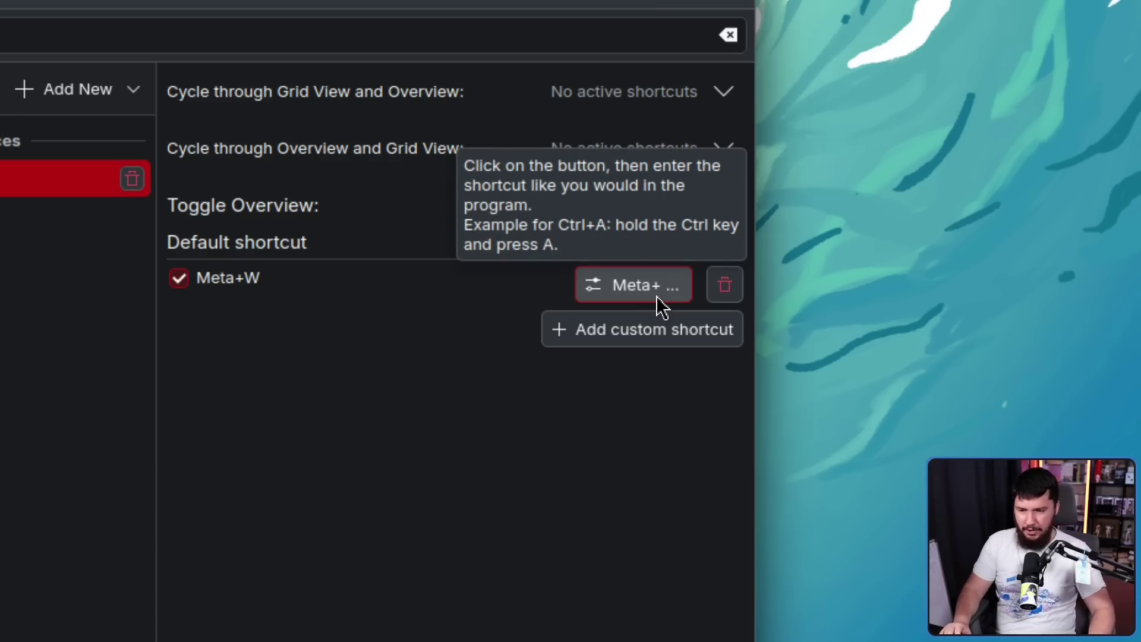
pyautogui.press('alt')
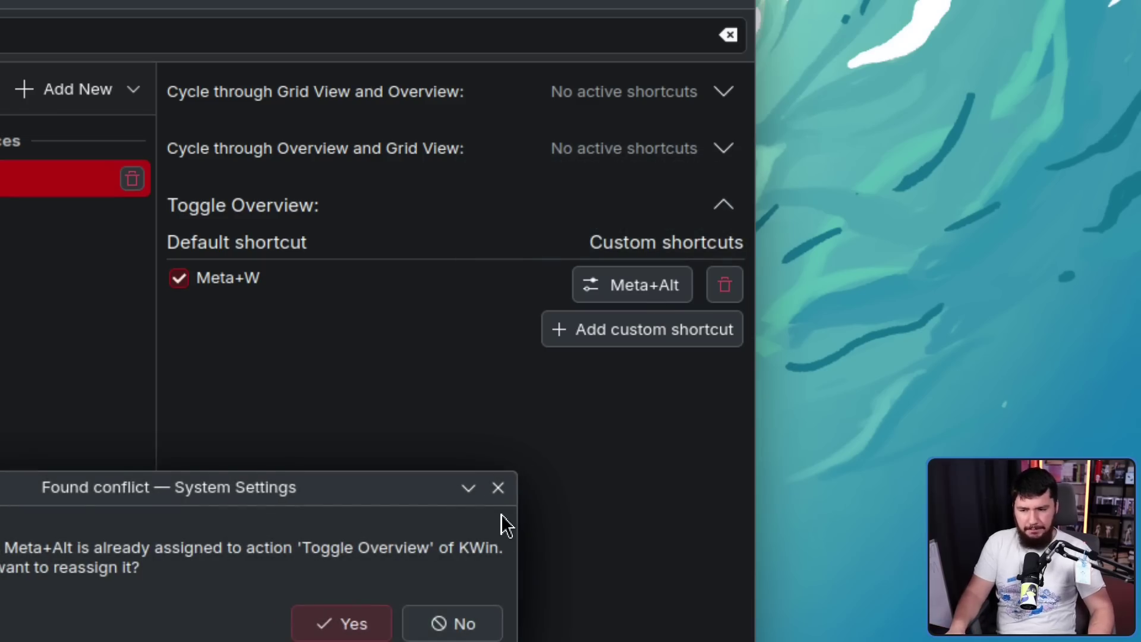
pyautogui.press('Return')
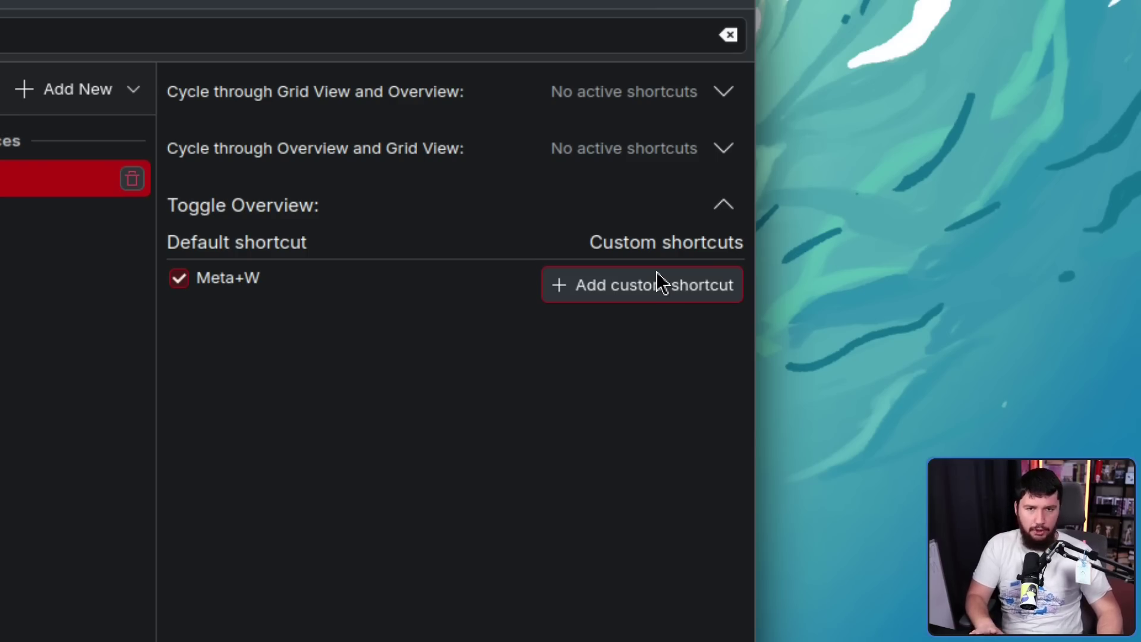
# Step: Add Shift alone as Toggle Overview's custom shortcut, re-enter it once and dismiss the conflict dialog
pyautogui.click(655, 292)
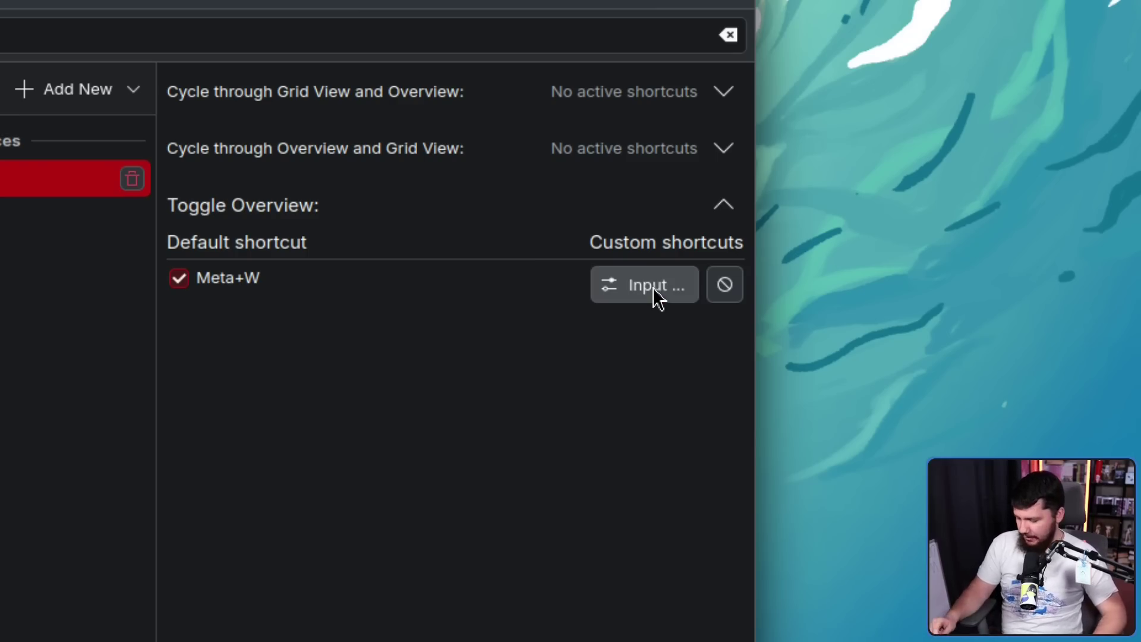
pyautogui.press('shift')
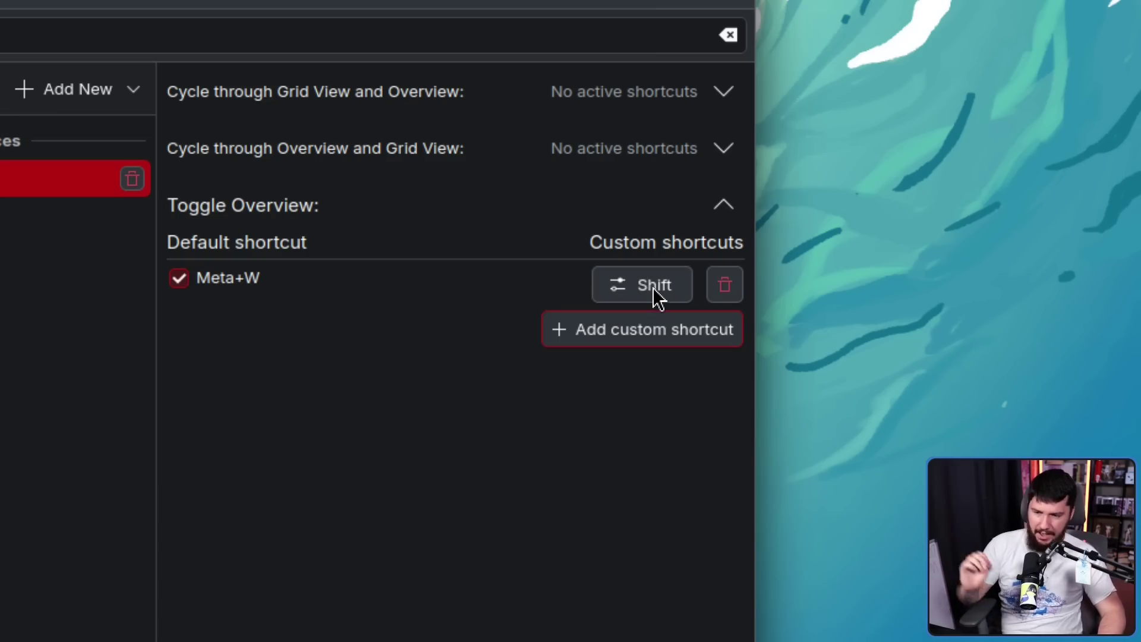
pyautogui.click(683, 285)
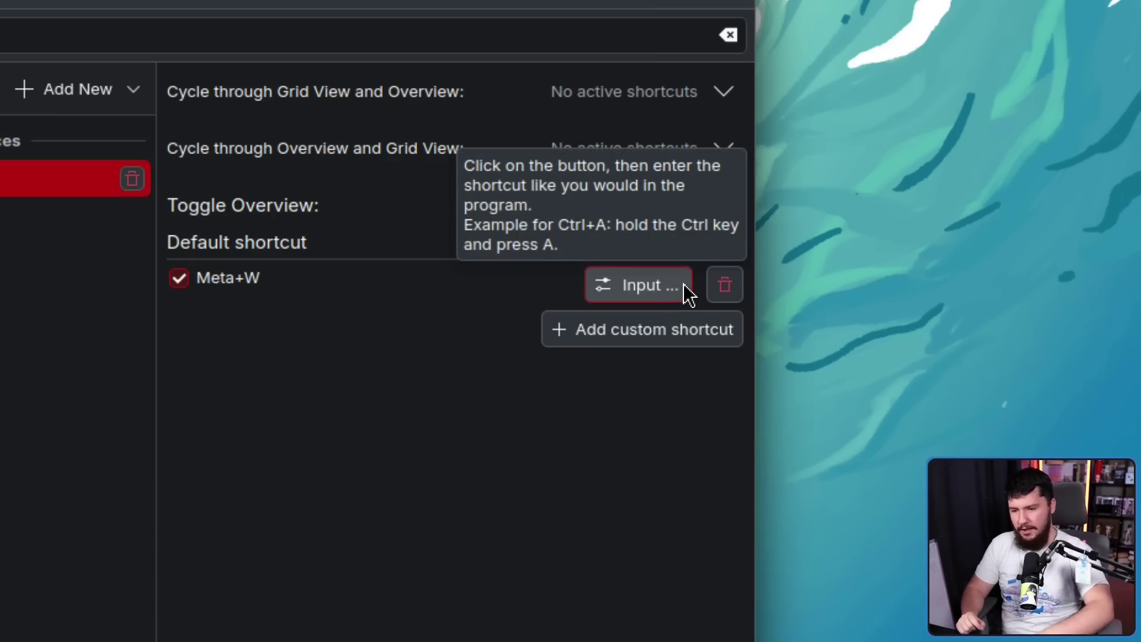
pyautogui.press('shift')
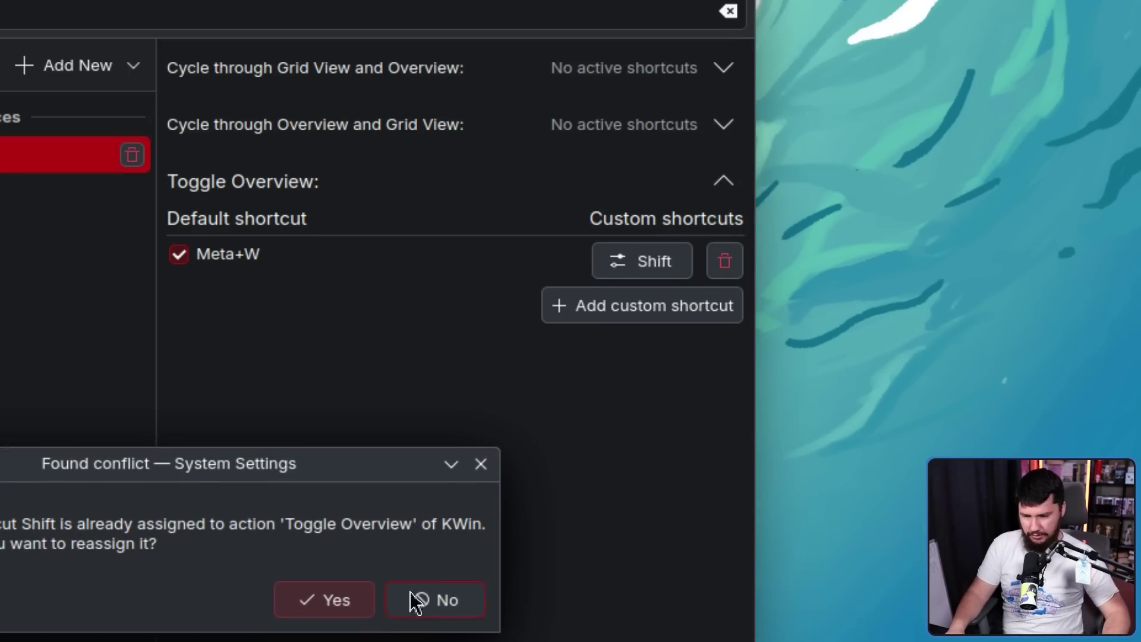
pyautogui.click(481, 463)
# Step: Change Toggle Overview's custom shortcut to Control alone, closing the conflict dialog, and apply the change
pyautogui.click(677, 268)
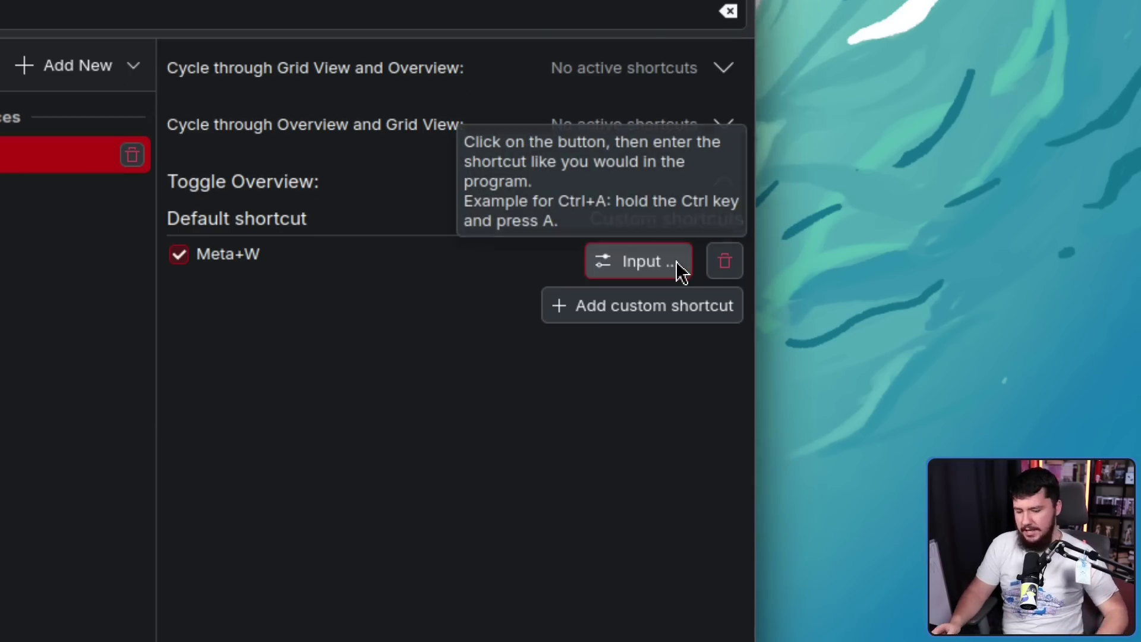
pyautogui.press('ctrl')
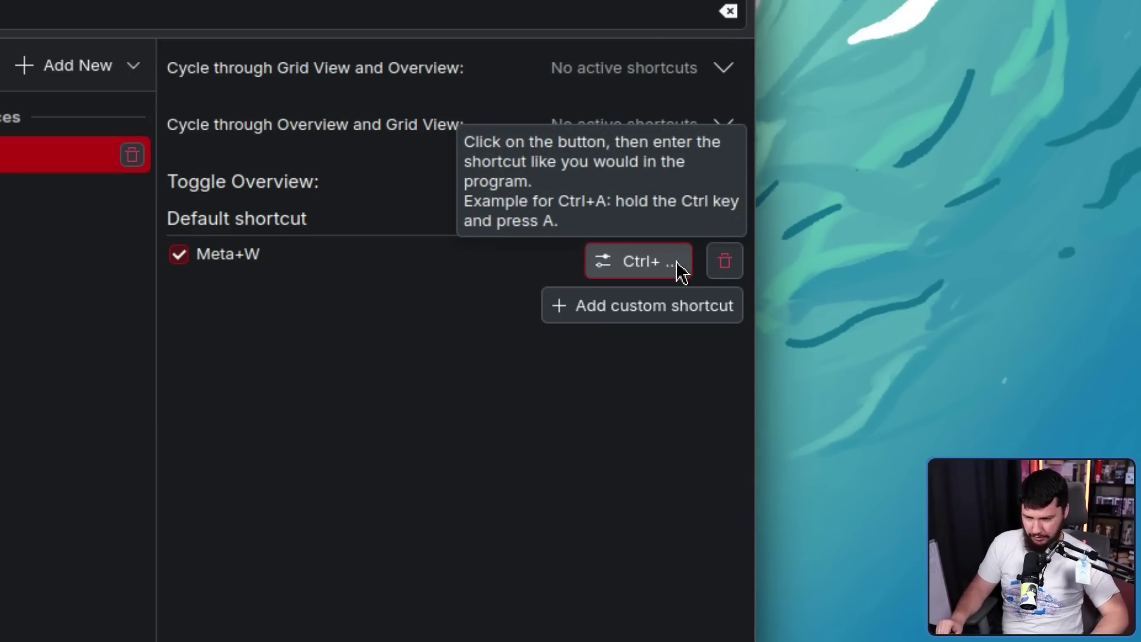
pyautogui.click(679, 265)
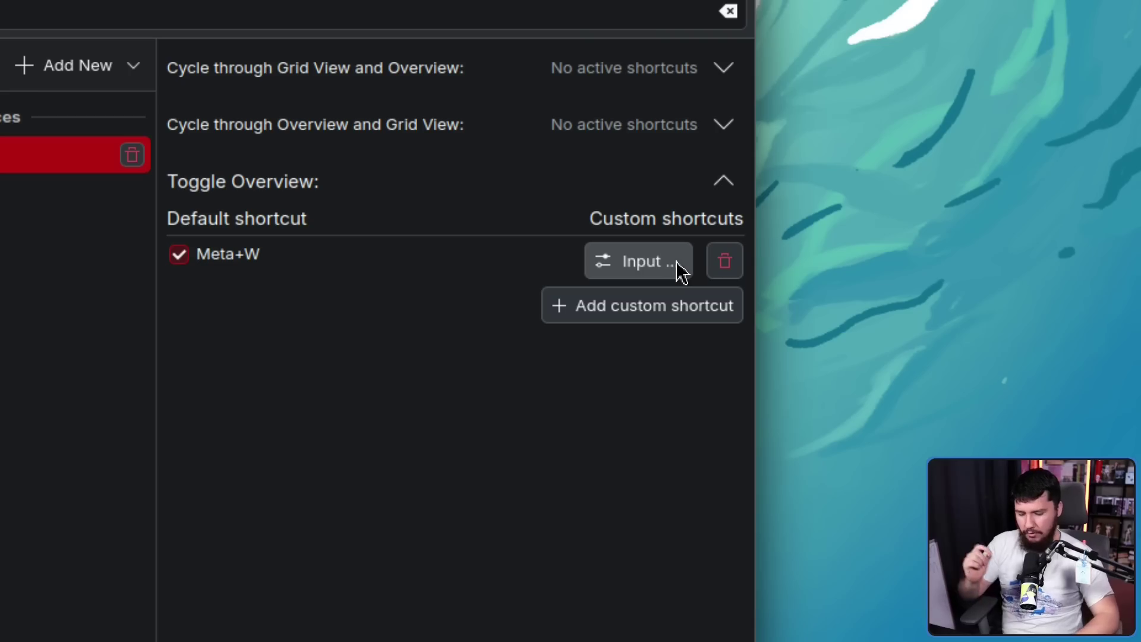
pyautogui.press('ctrl')
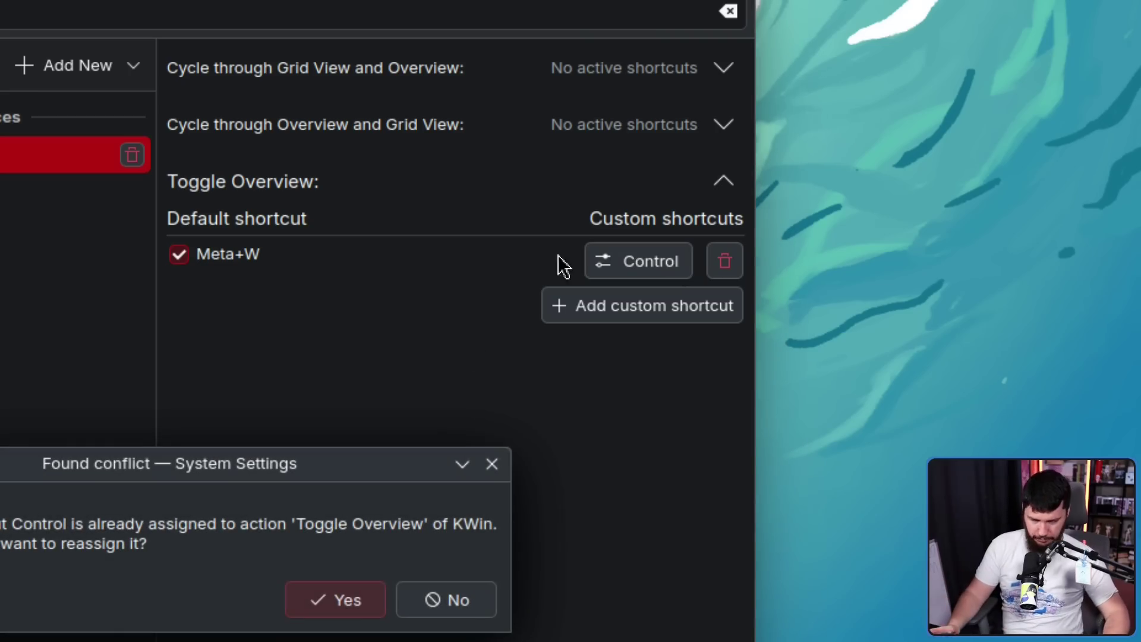
pyautogui.click(412, 596)
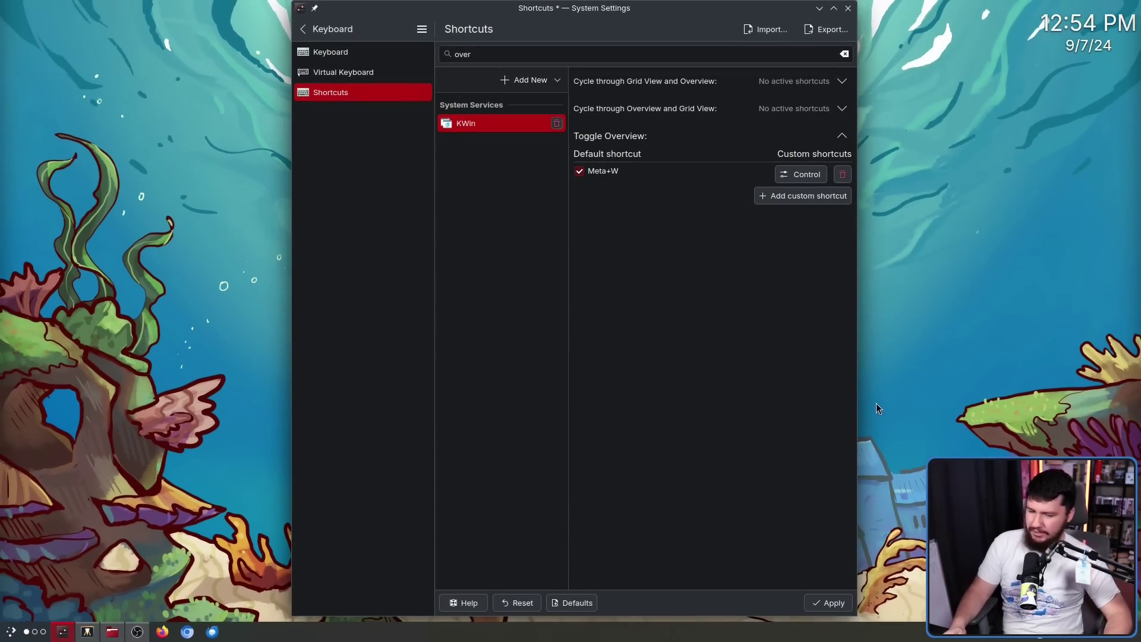
pyautogui.click(834, 606)
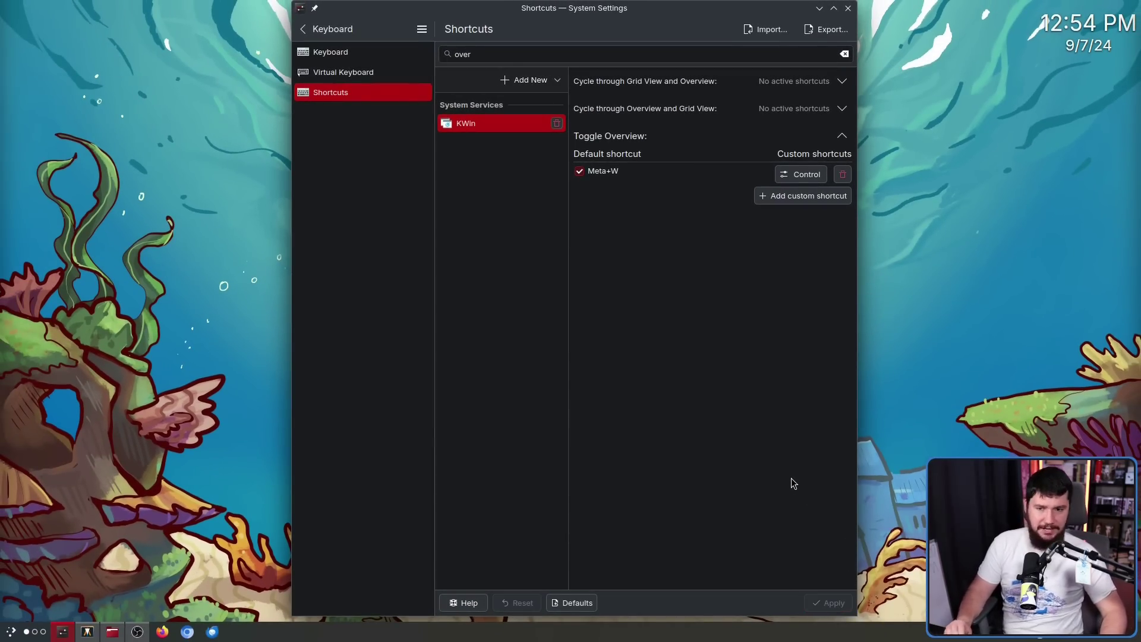
# Step: Test the Control-only shortcut by opening and closing the Overview twice
pyautogui.press('ctrl')
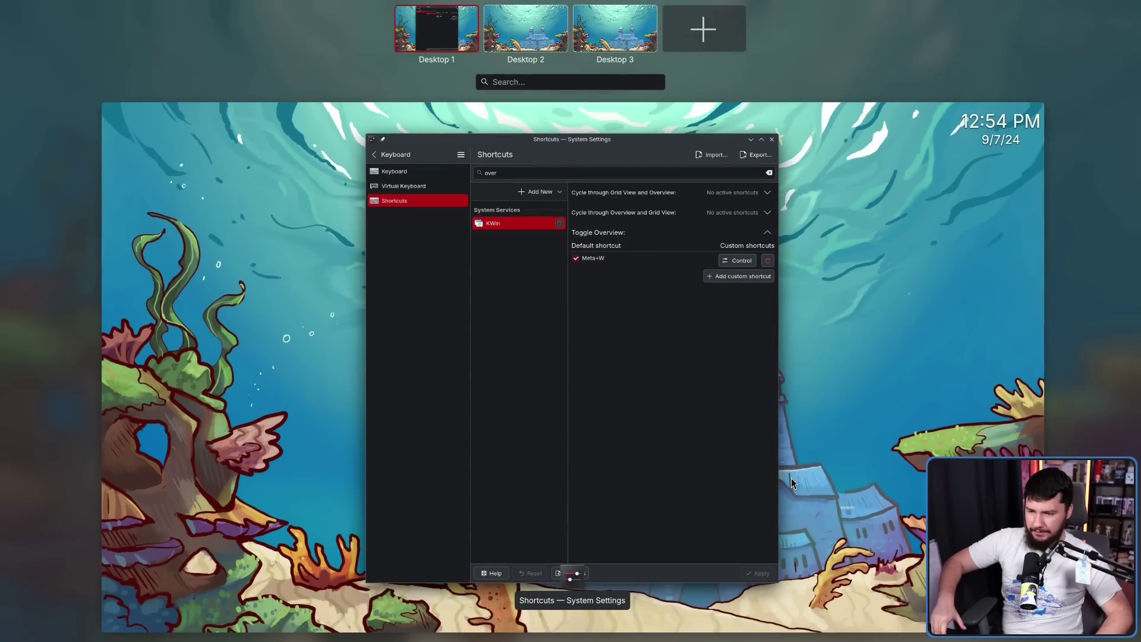
pyautogui.press('ctrl')
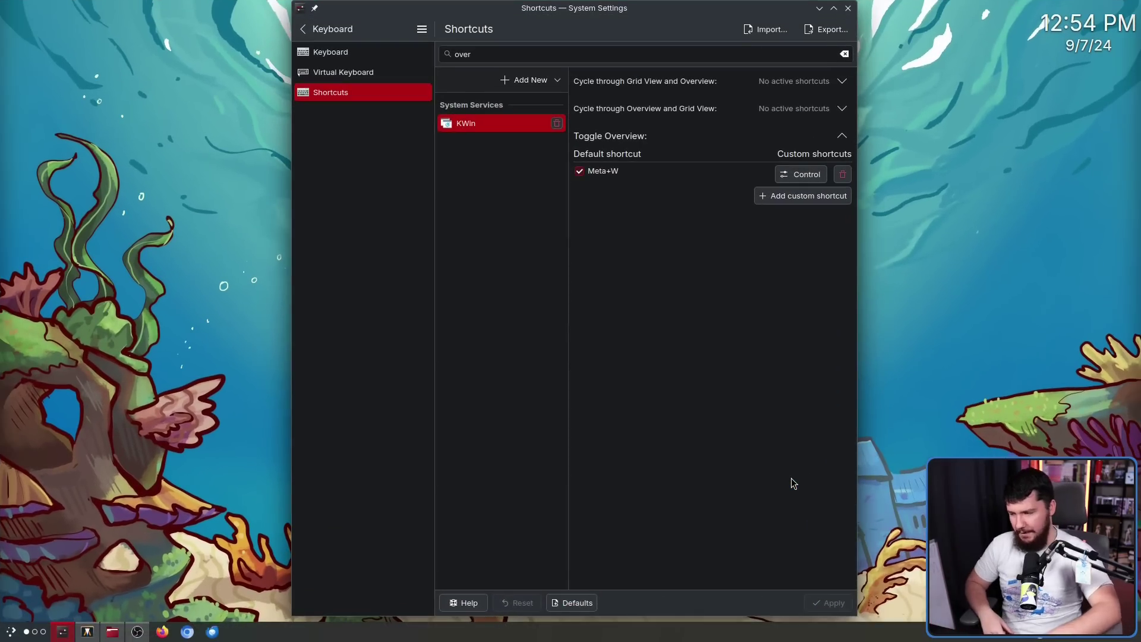
pyautogui.press('ctrl')
pyautogui.press('ctrl')
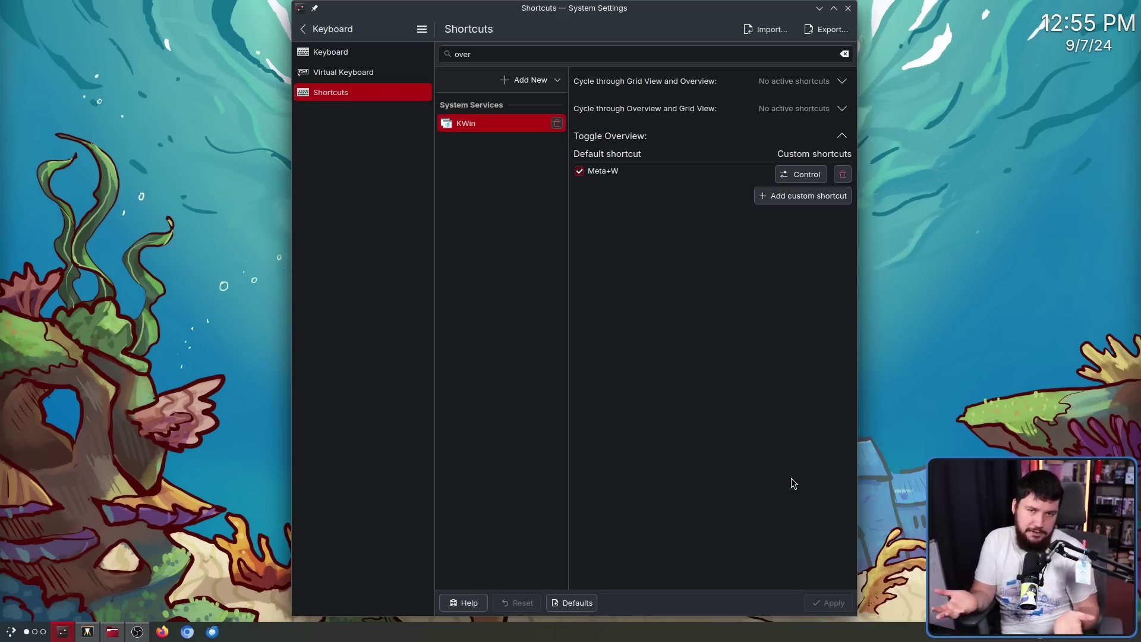
# Step: Replace Toggle Overview's Control shortcut with a new custom shortcut, Meta+Ctrl+Alt
pyautogui.click(843, 174)
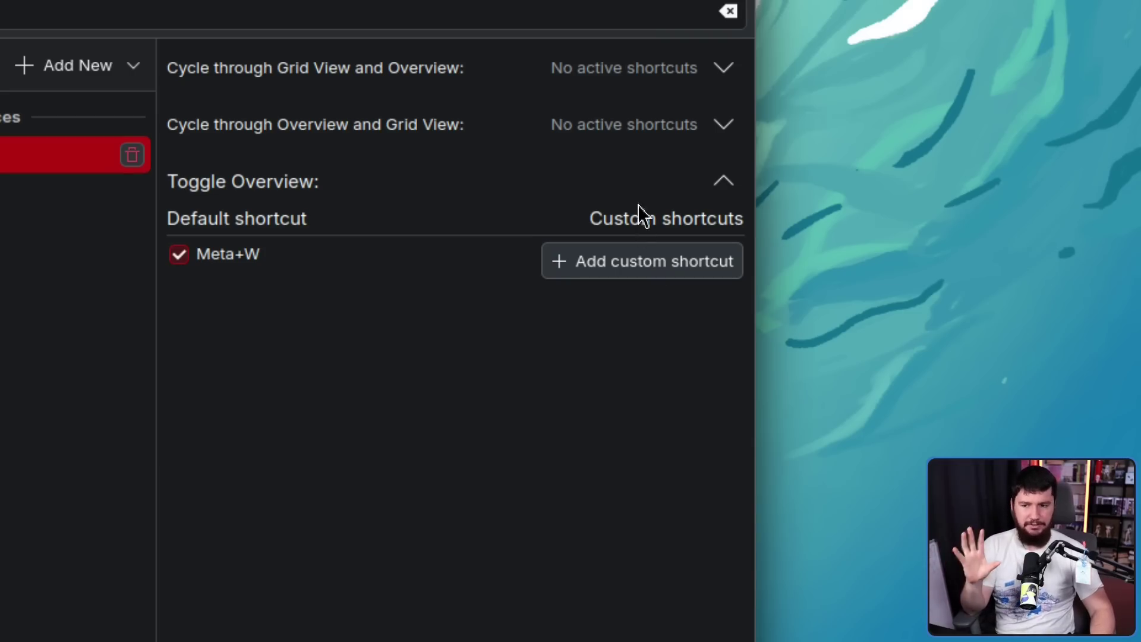
pyautogui.click(646, 268)
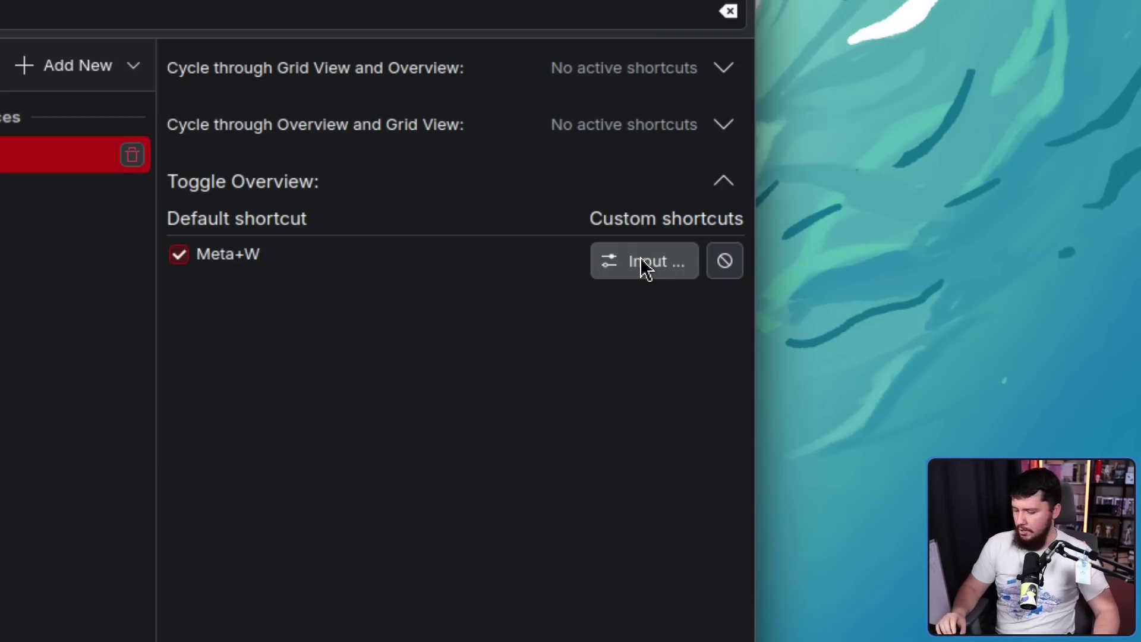
pyautogui.press('ctrl+super+alt')
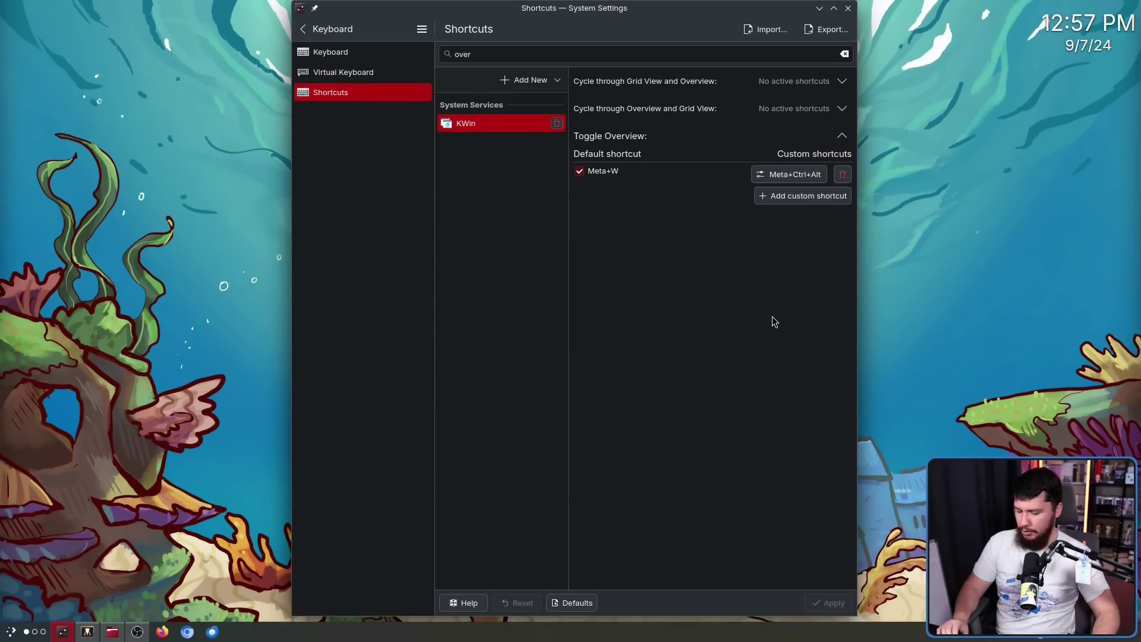
# Step: Test the Meta+Ctrl+Alt shortcut by repeatedly opening and closing the Overview, ending in the Shortcuts settings
pyautogui.press('ctrl+super+alt')
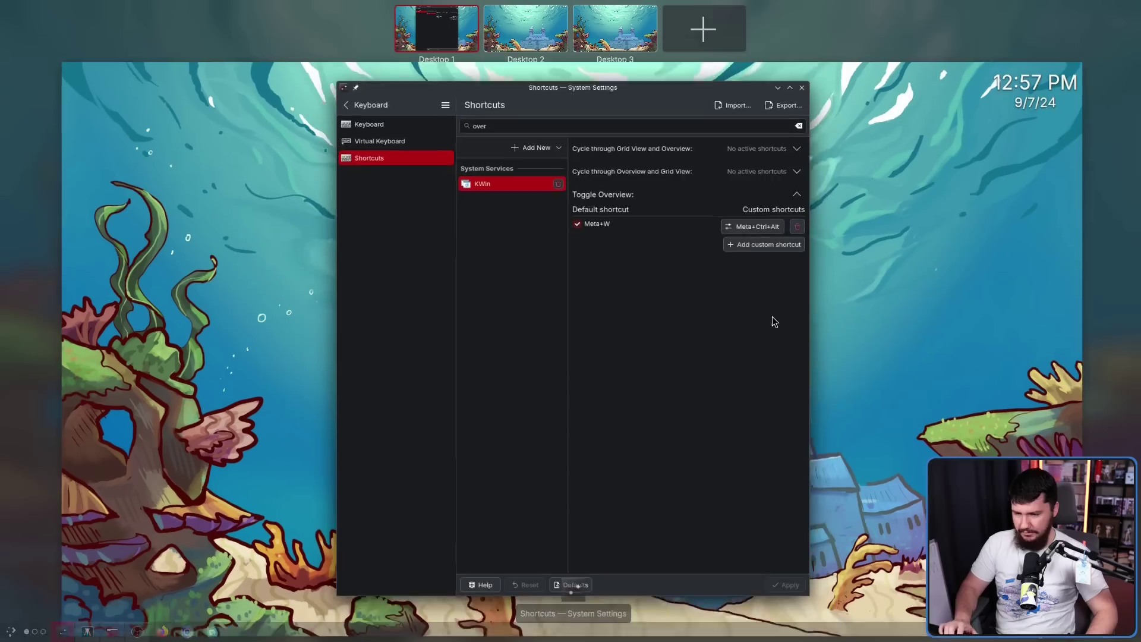
pyautogui.press('ctrl+super+alt')
pyautogui.press('ctrl+super+alt')
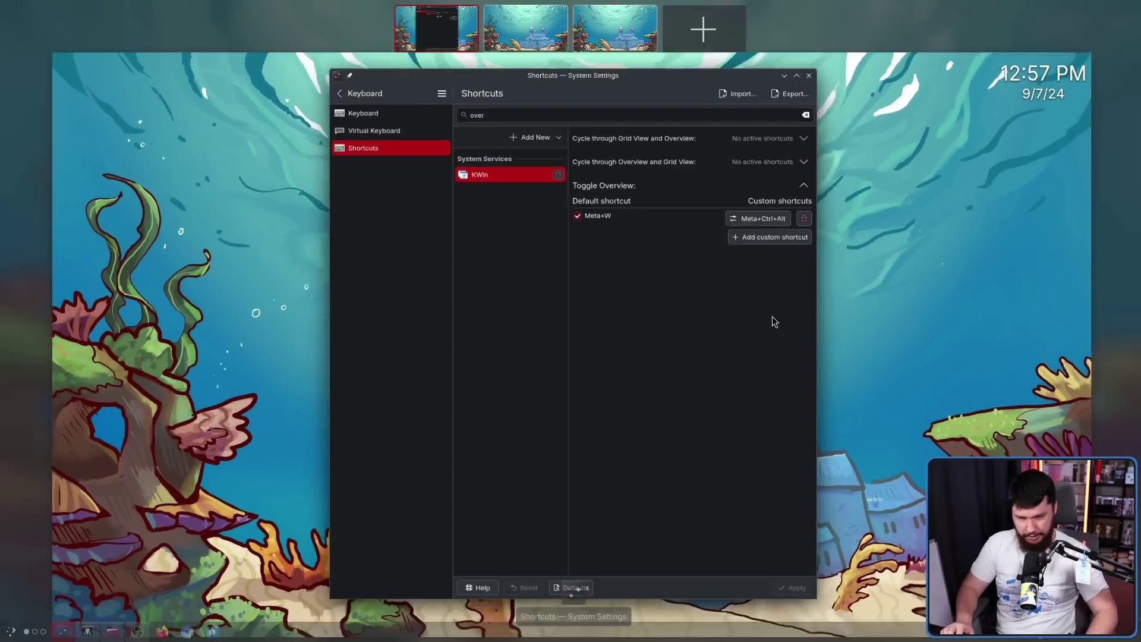
pyautogui.press('ctrl+super+alt')
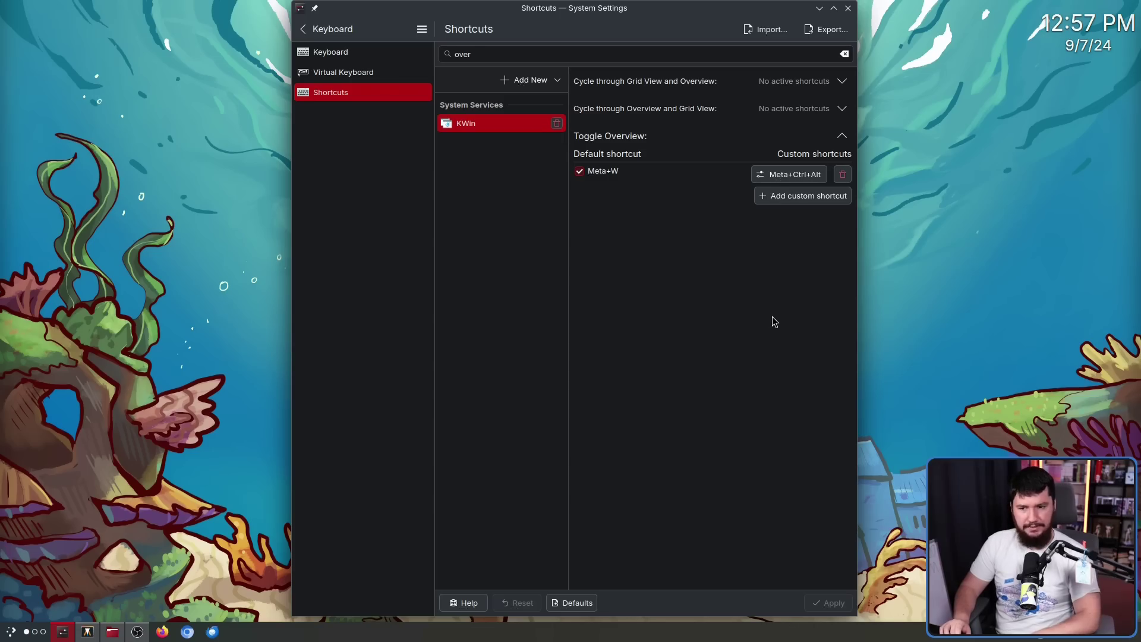
pyautogui.press('ctrl+super+alt')
pyautogui.press('ctrl+super+alt')
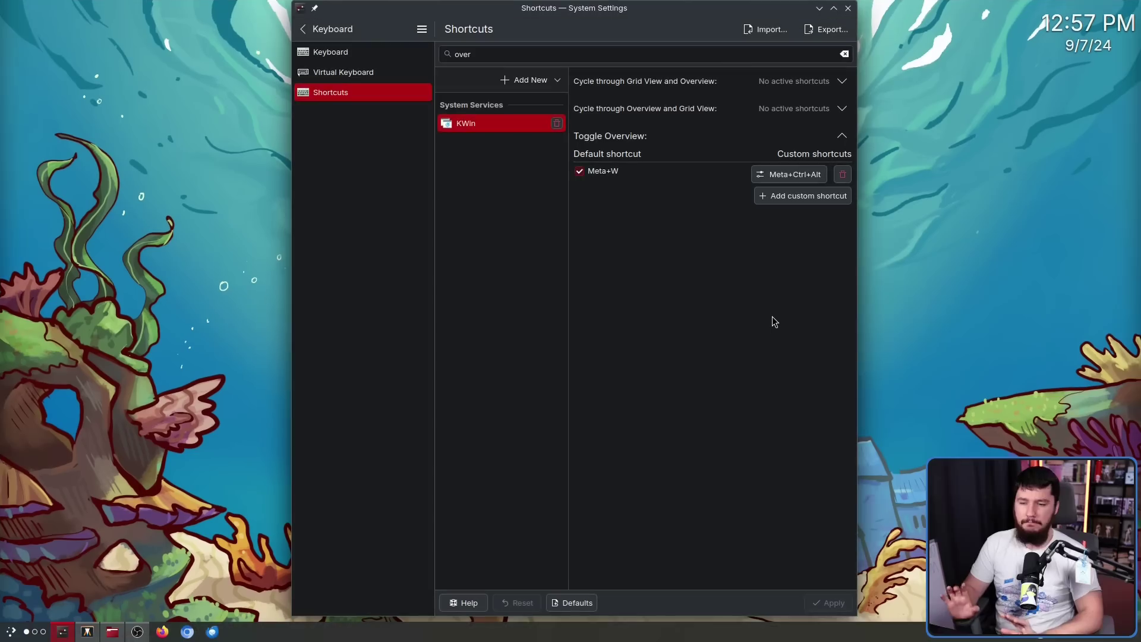